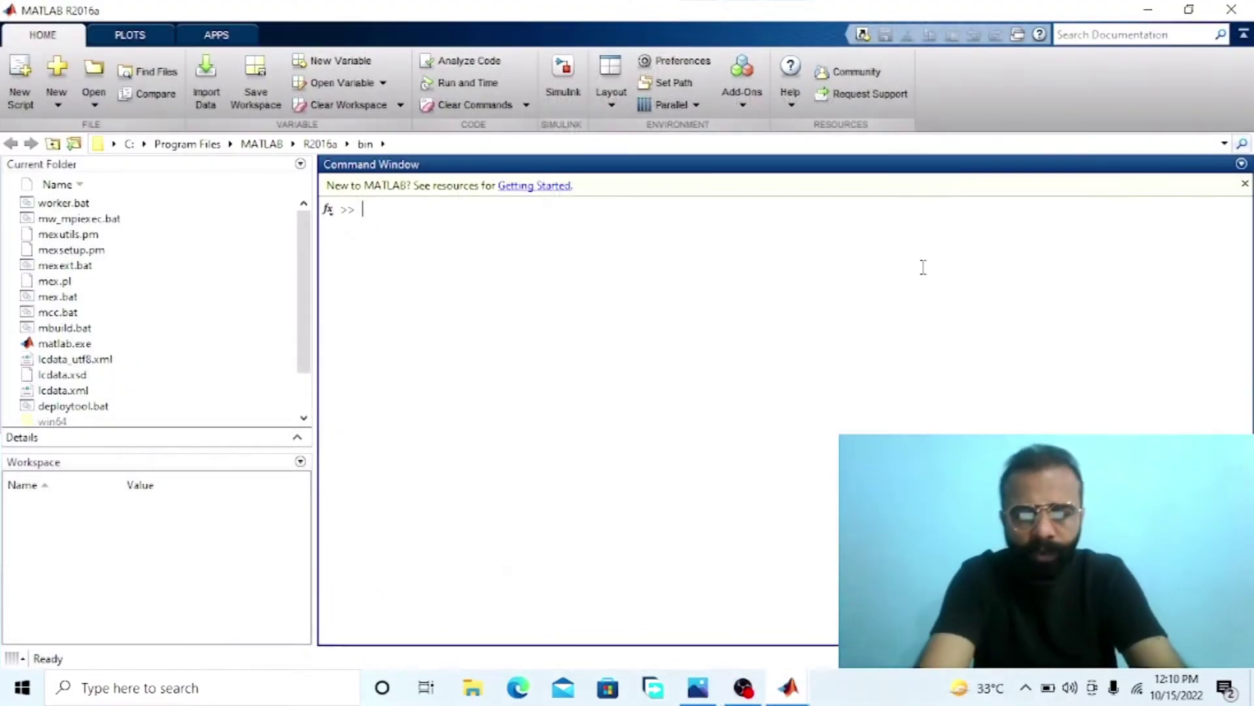
Open the powerlib library and place an AC Voltage Source from Electrical Sources in a new model
key("Return")
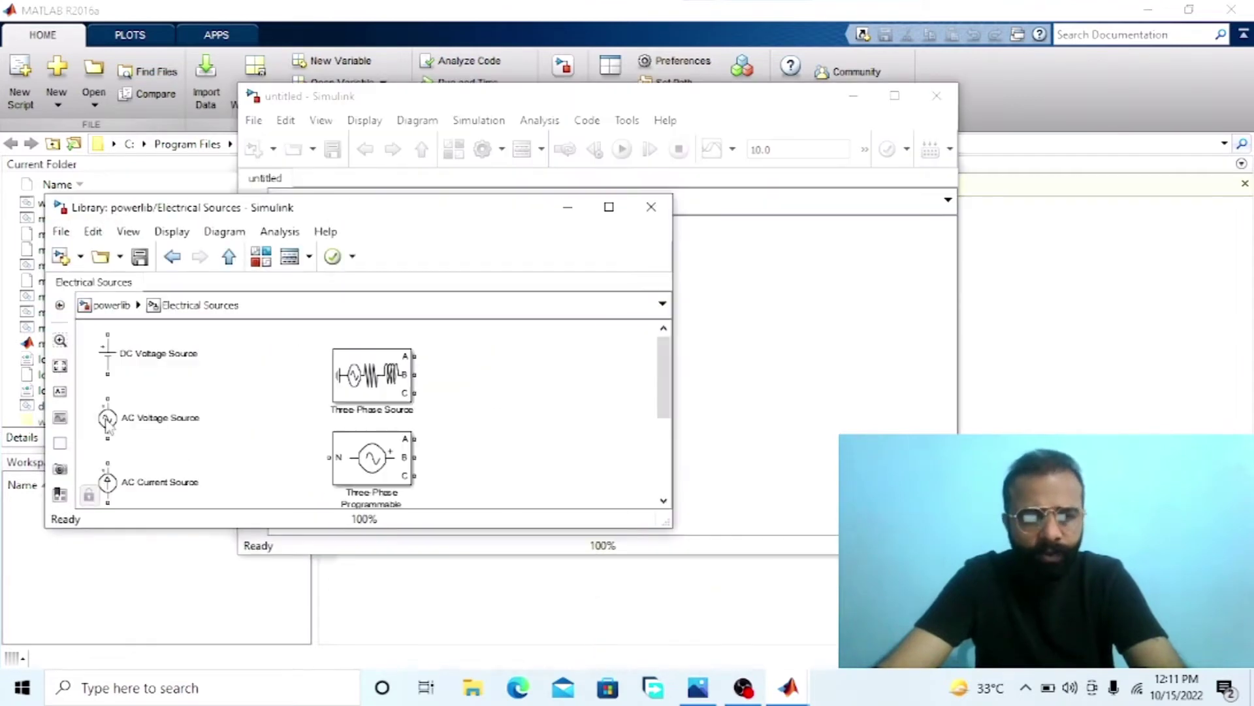
left_click_drag(107, 418, 737, 288)
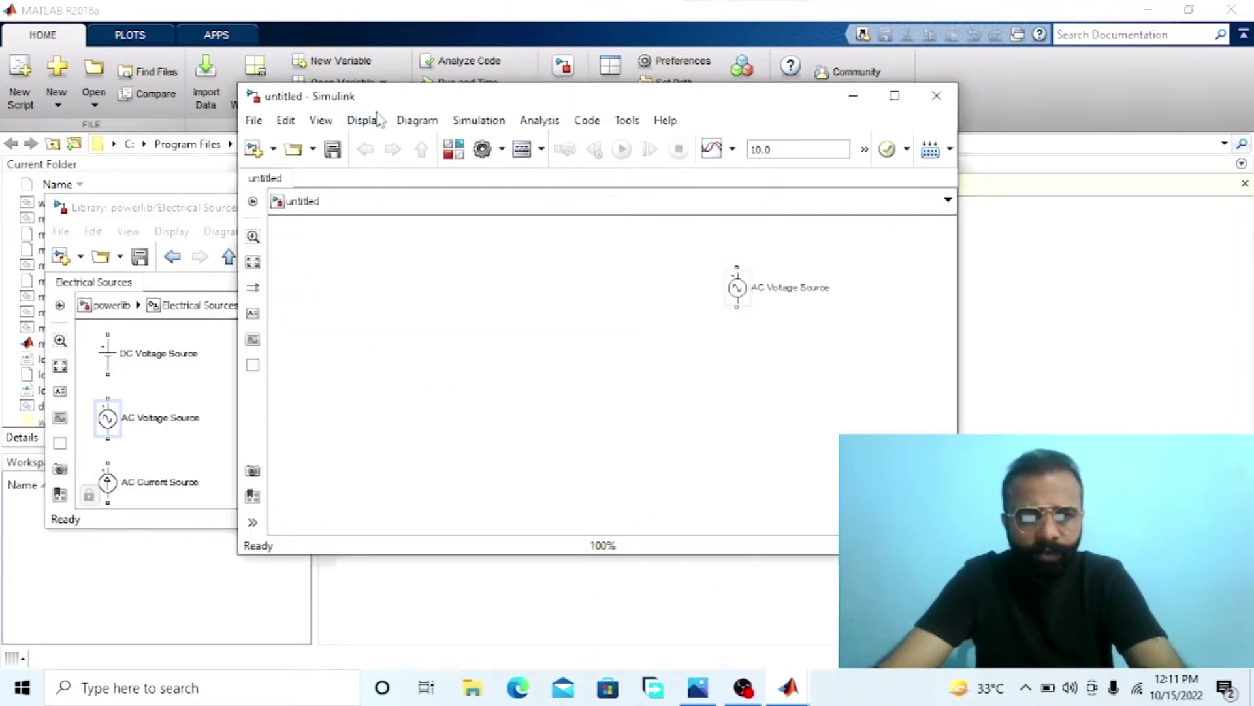
left_click(184, 195)
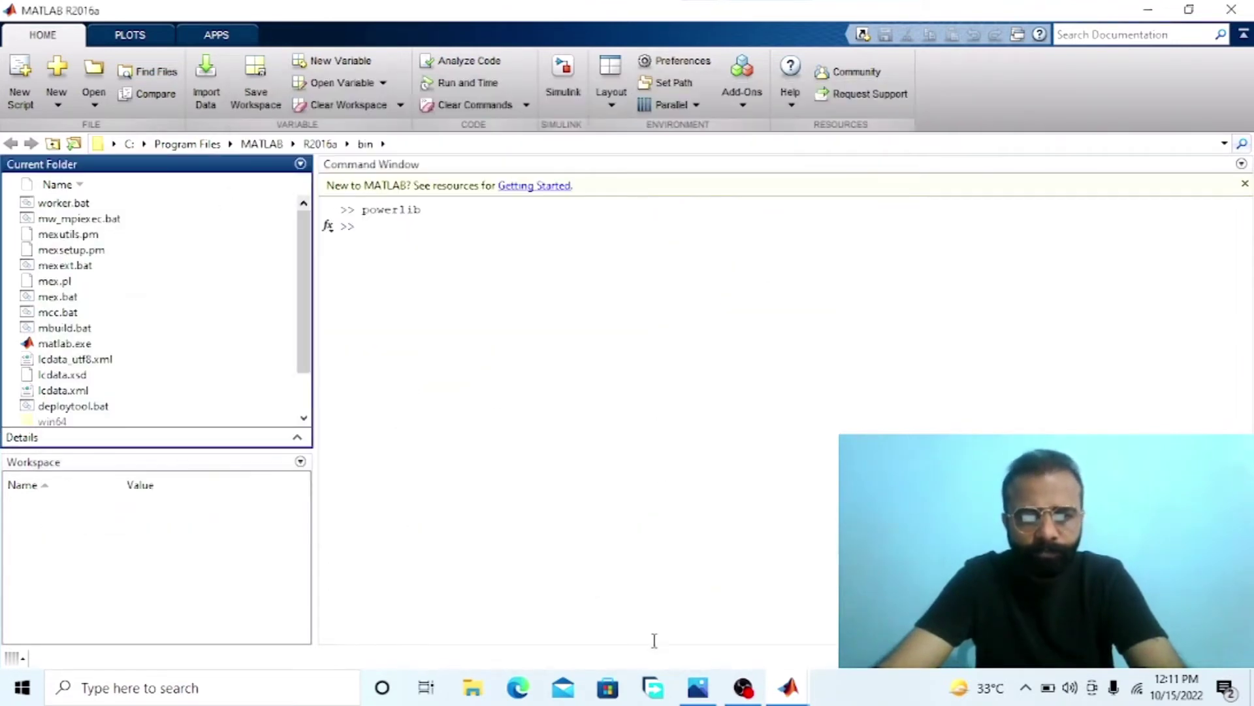
mouse_move(788, 687)
left_click(908, 588)
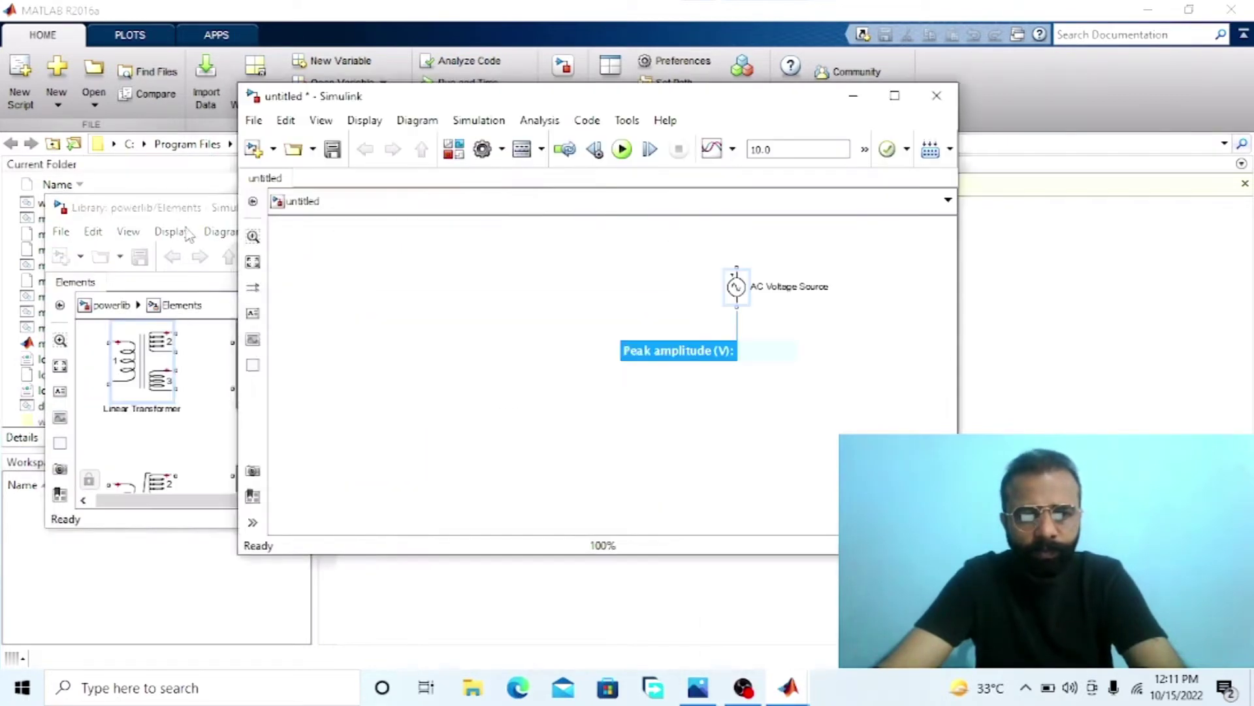
Add a Linear Transformer and a Ground block from the powerlib Elements library to the model
left_click(155, 309)
left_click_drag(141, 362, 844, 379)
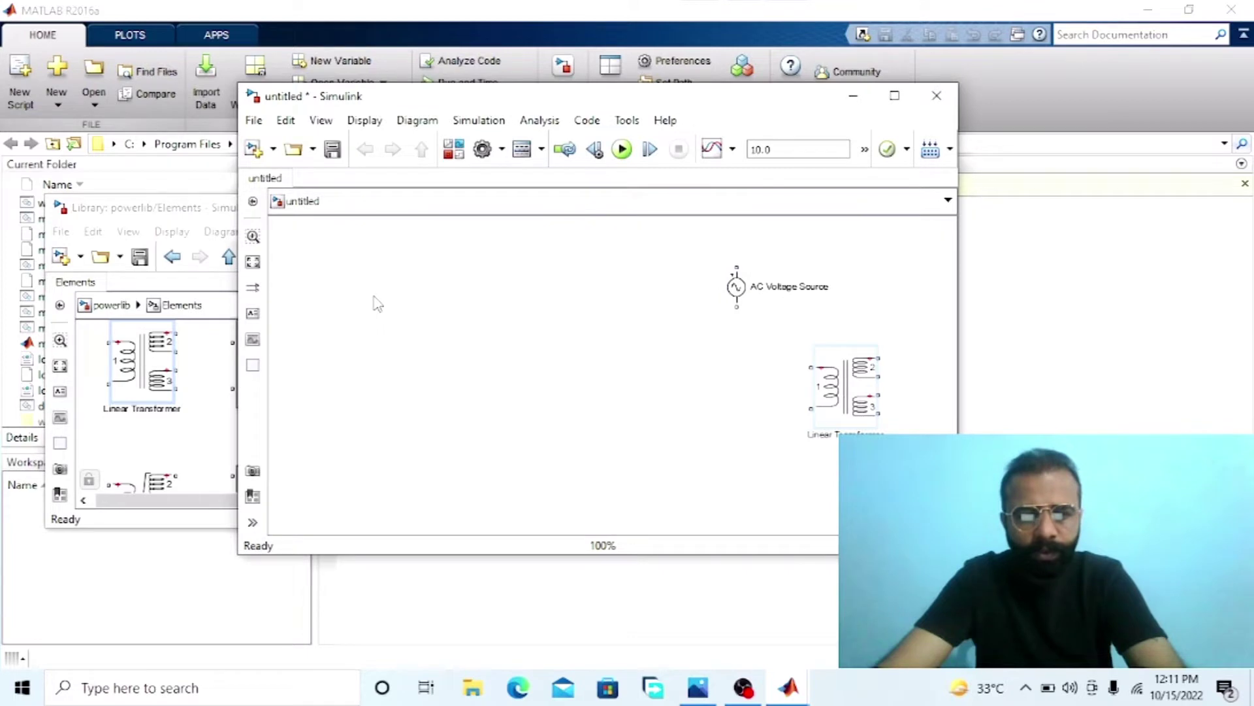
left_click(92, 229)
scroll(644, 496, "right", 3)
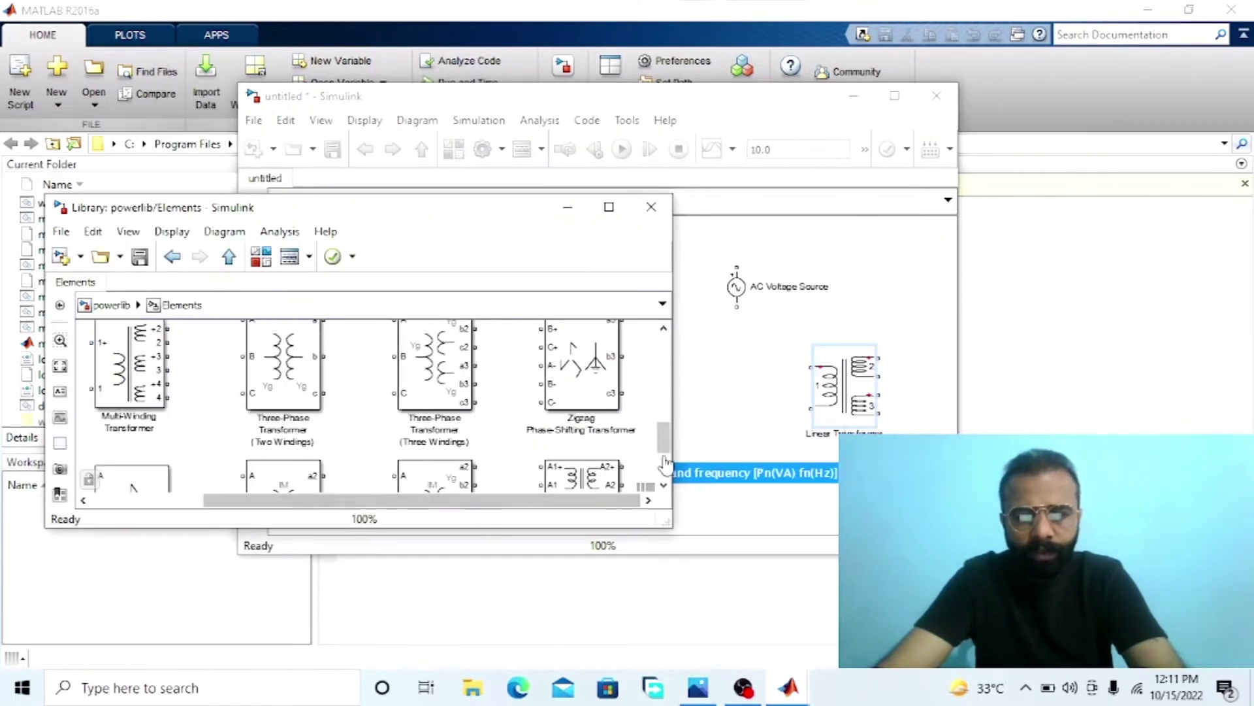
scroll(578, 390, "up", 5)
left_click_drag(577, 389, 866, 301)
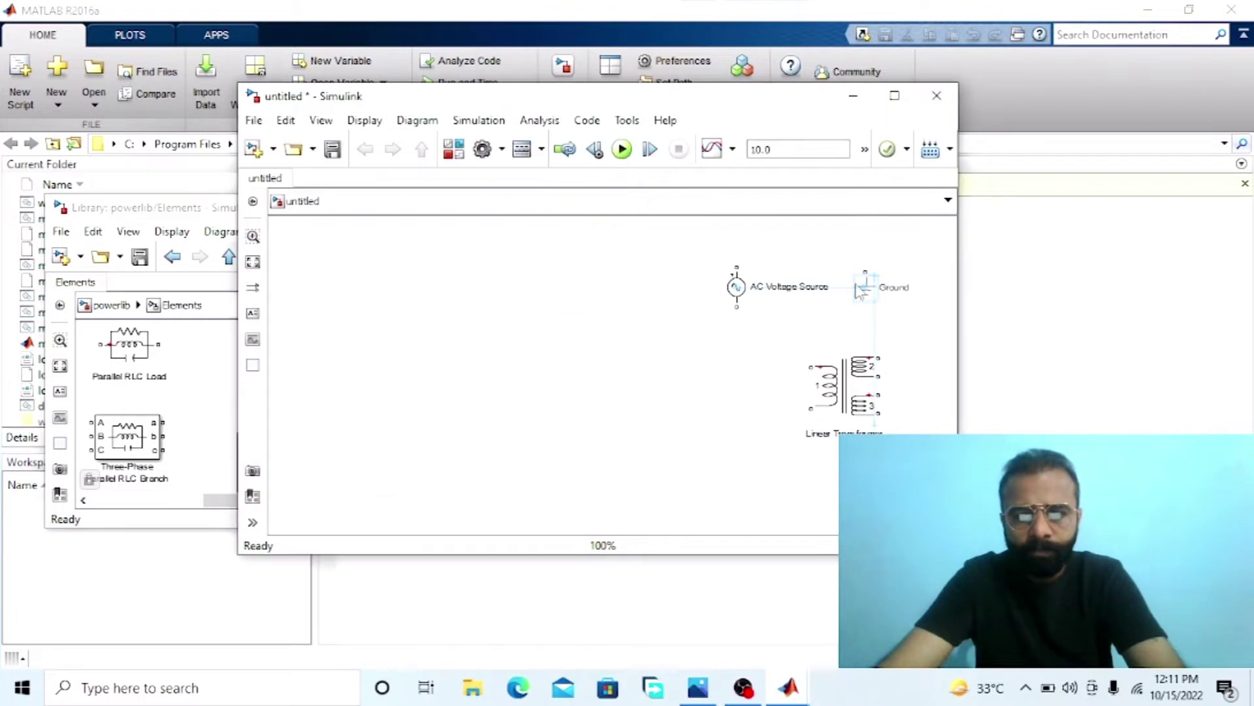
Add a Voltage Measurement block from powerlib Measurements and a Thyristor from Power Electronics to the model
left_click(194, 210)
left_click(229, 257)
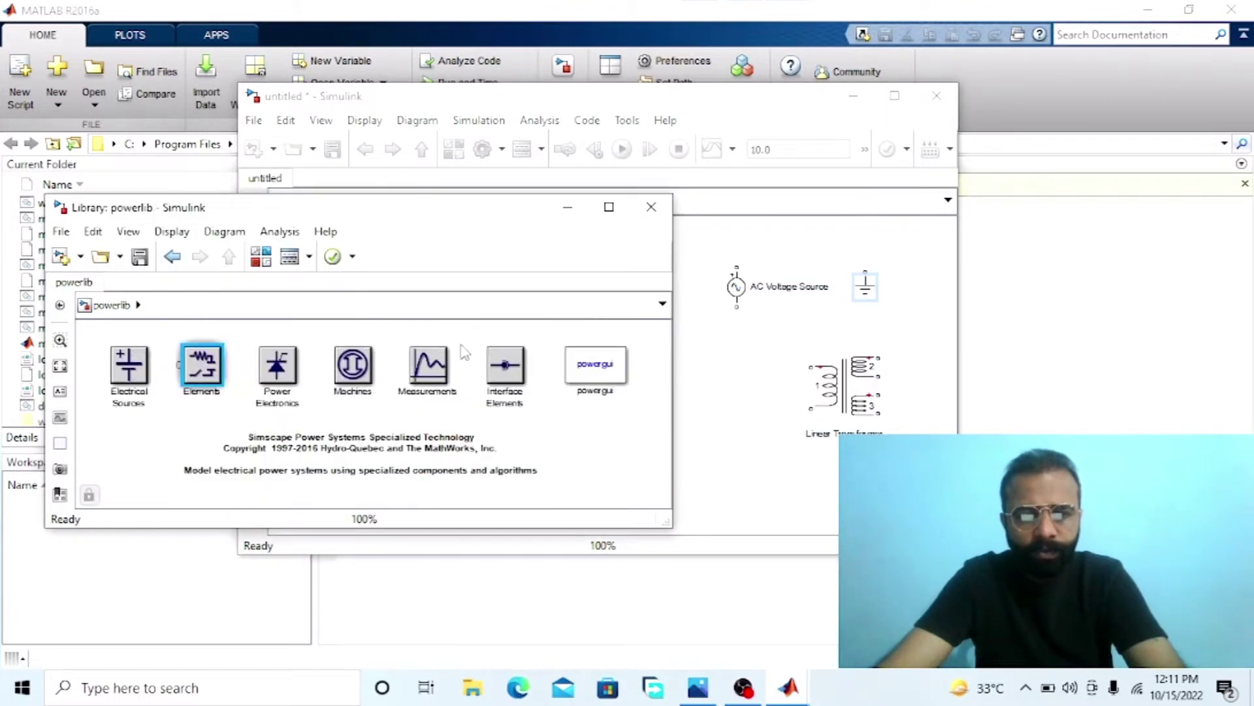
double_click(429, 366)
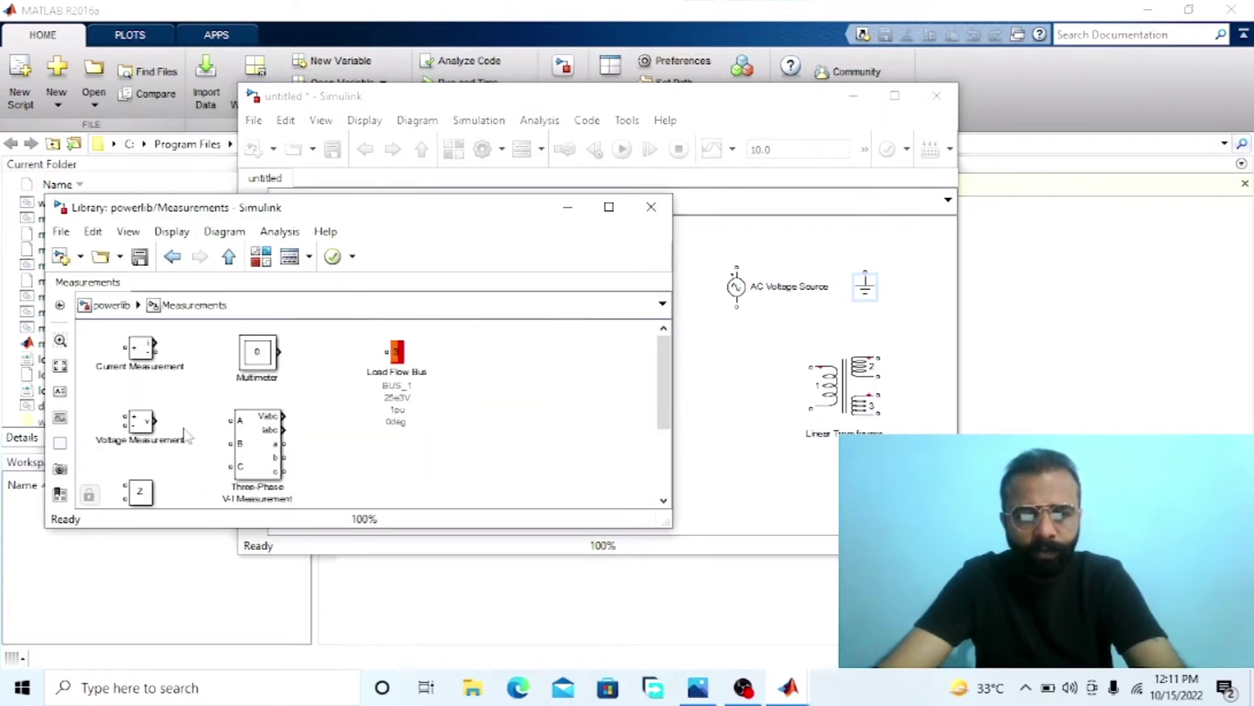
left_click_drag(140, 421, 748, 355)
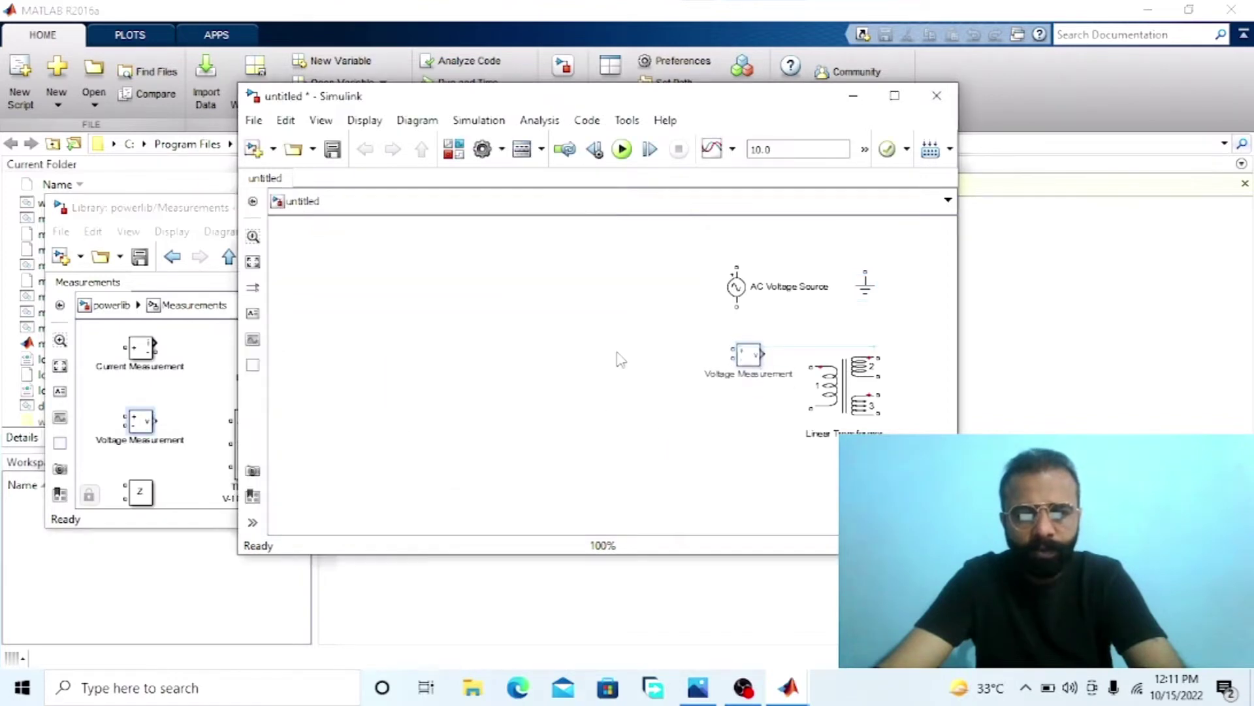
left_click(194, 231)
left_click(229, 256)
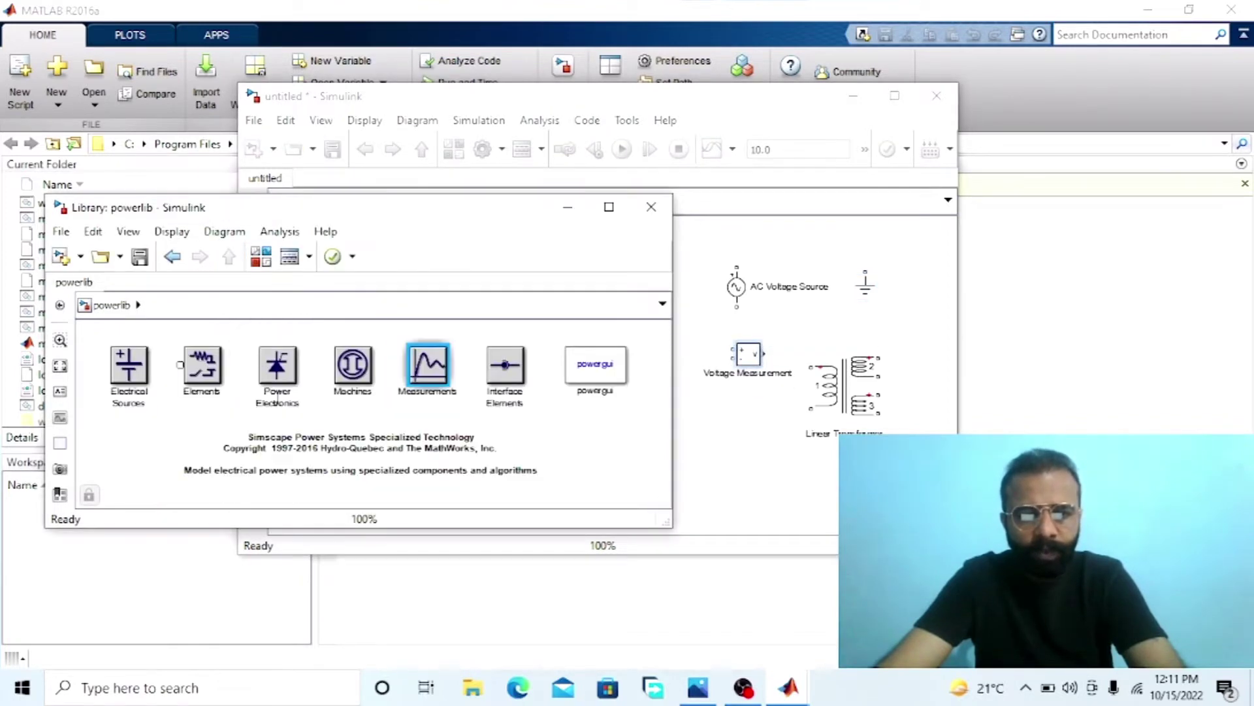
double_click(292, 368)
left_click_drag(198, 379, 809, 325)
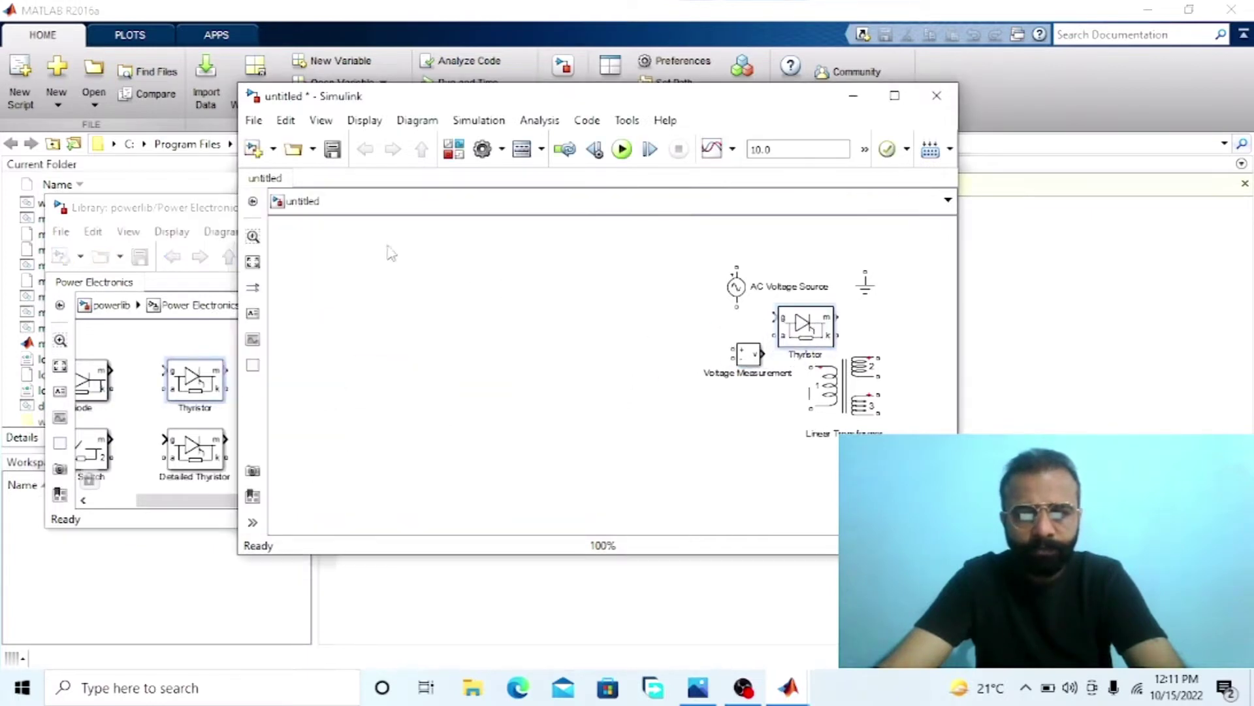
Add a Display and a Scope from the Simulink Sinks library to the model
left_click(195, 209)
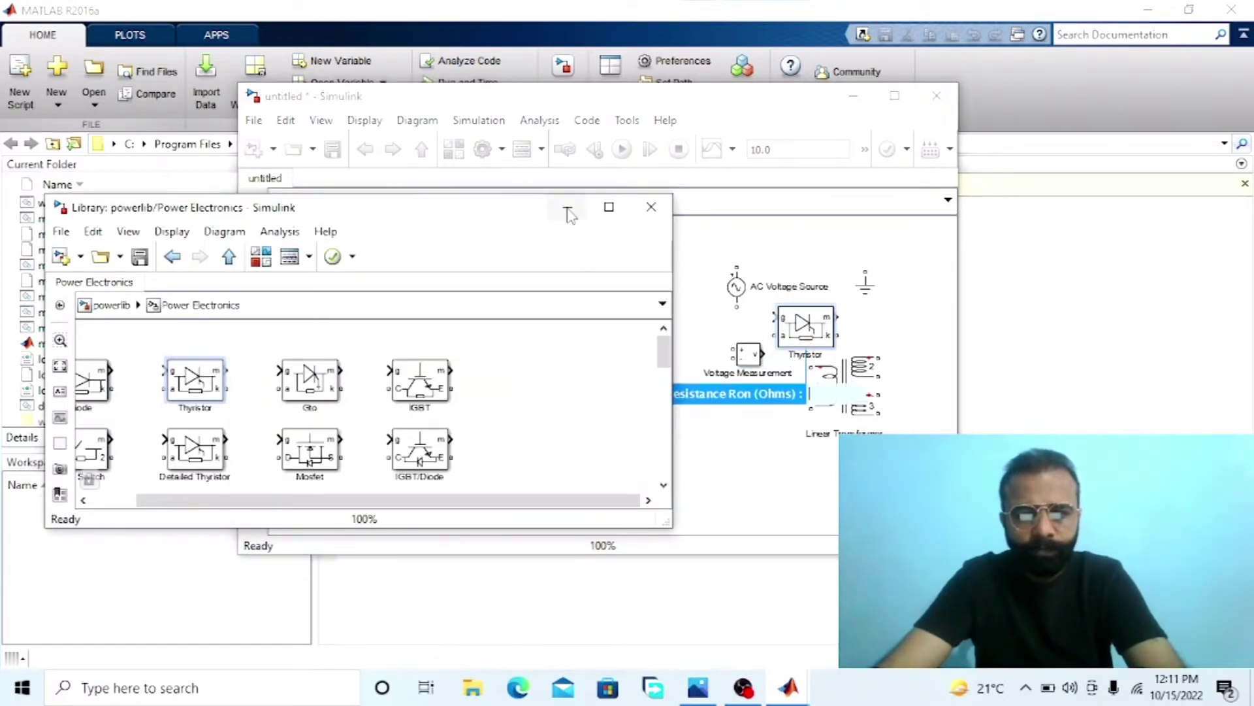
left_click(261, 257)
left_click_drag(588, 239, 472, 312)
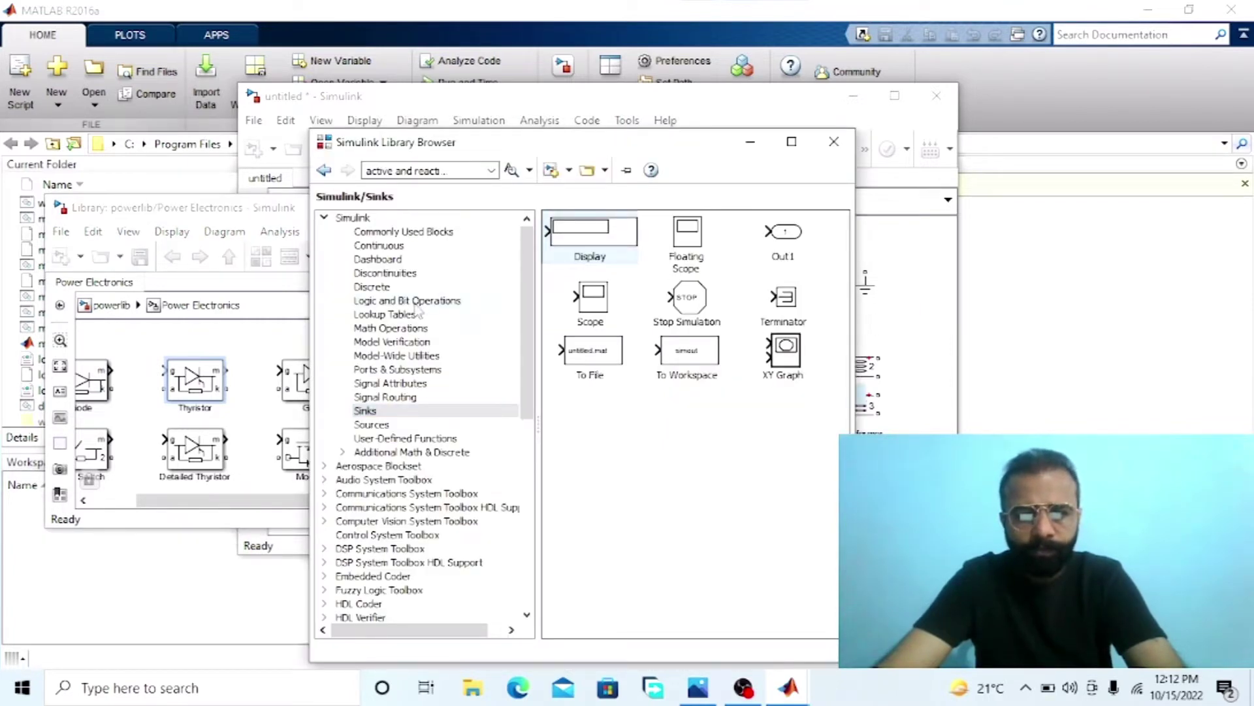
key("ctrl+i")
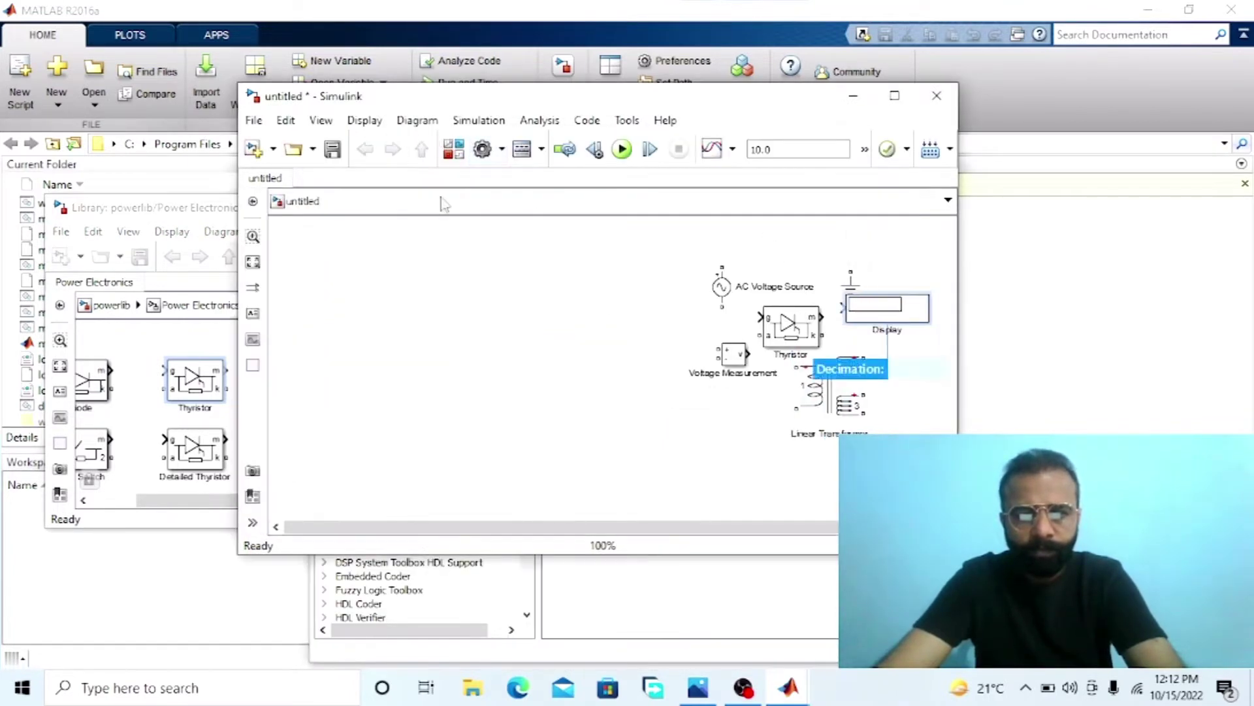
left_click(453, 149)
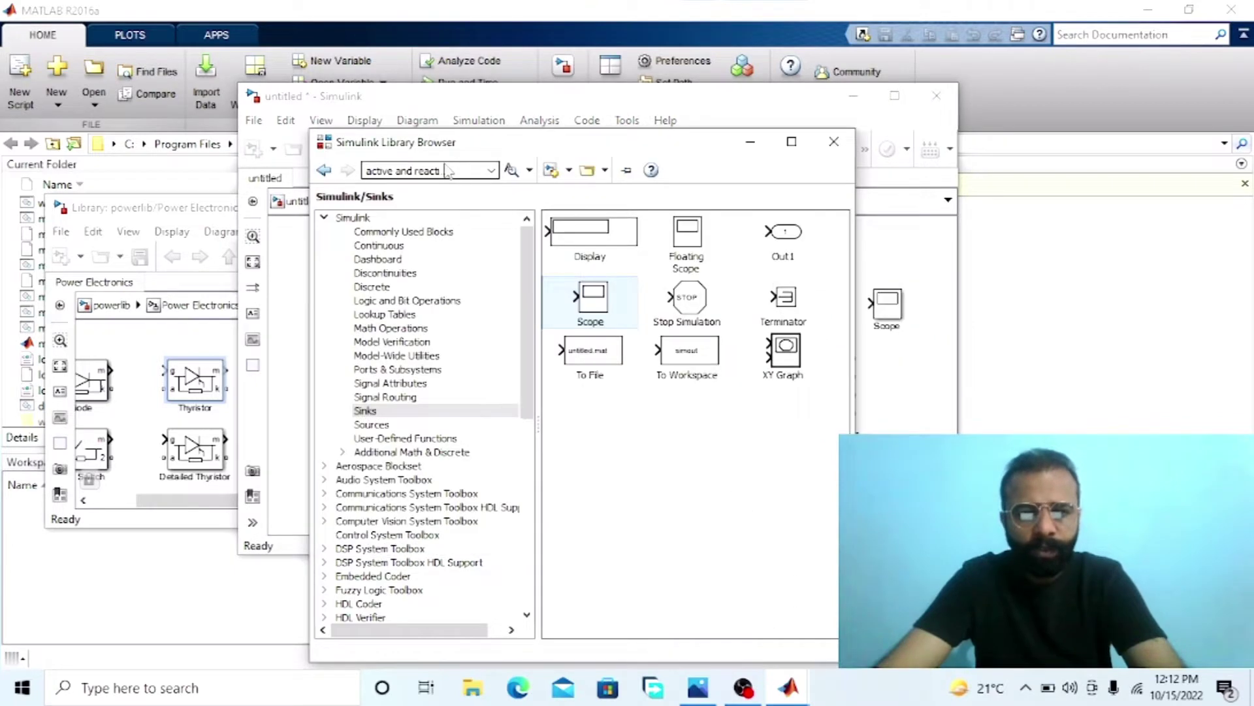
Search the library for "root mean square" and add the RMS block to the model
left_click(492, 171)
left_click(468, 223)
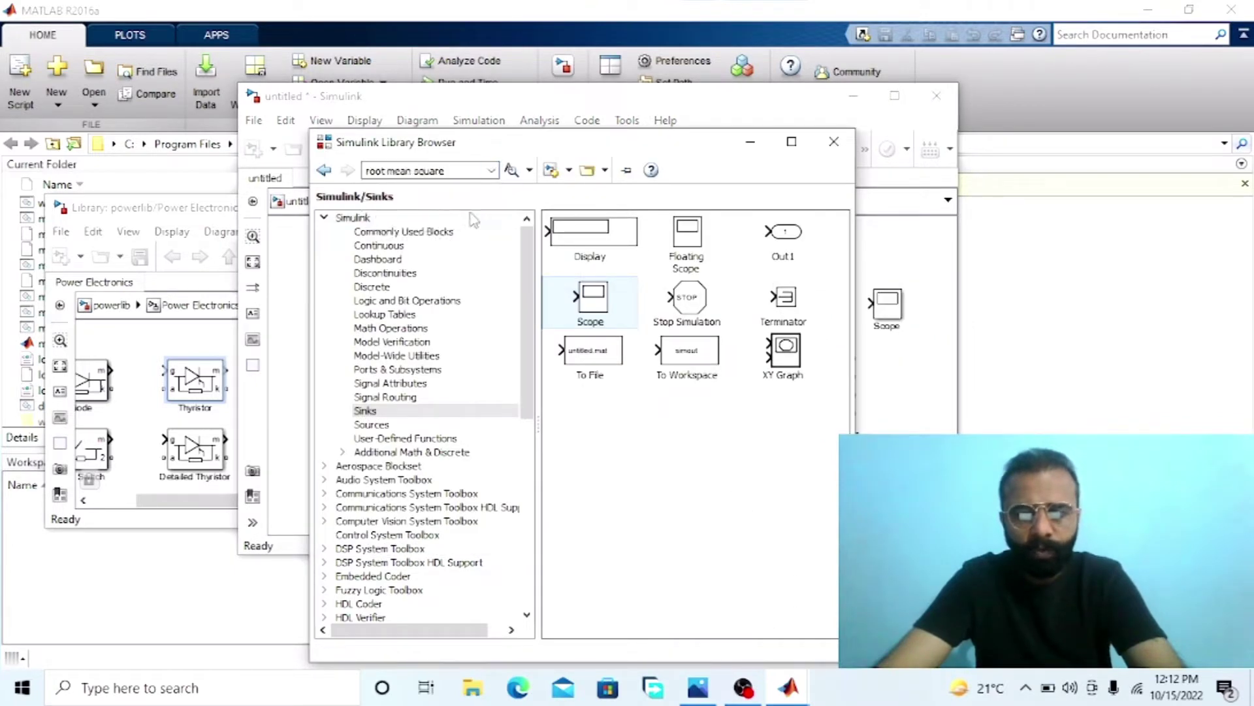
left_click_drag(673, 281, 895, 388)
Maximize the model window and spread the blocks out, with the AC Voltage Source placed ahead of the Linear Transformer
left_click(894, 96)
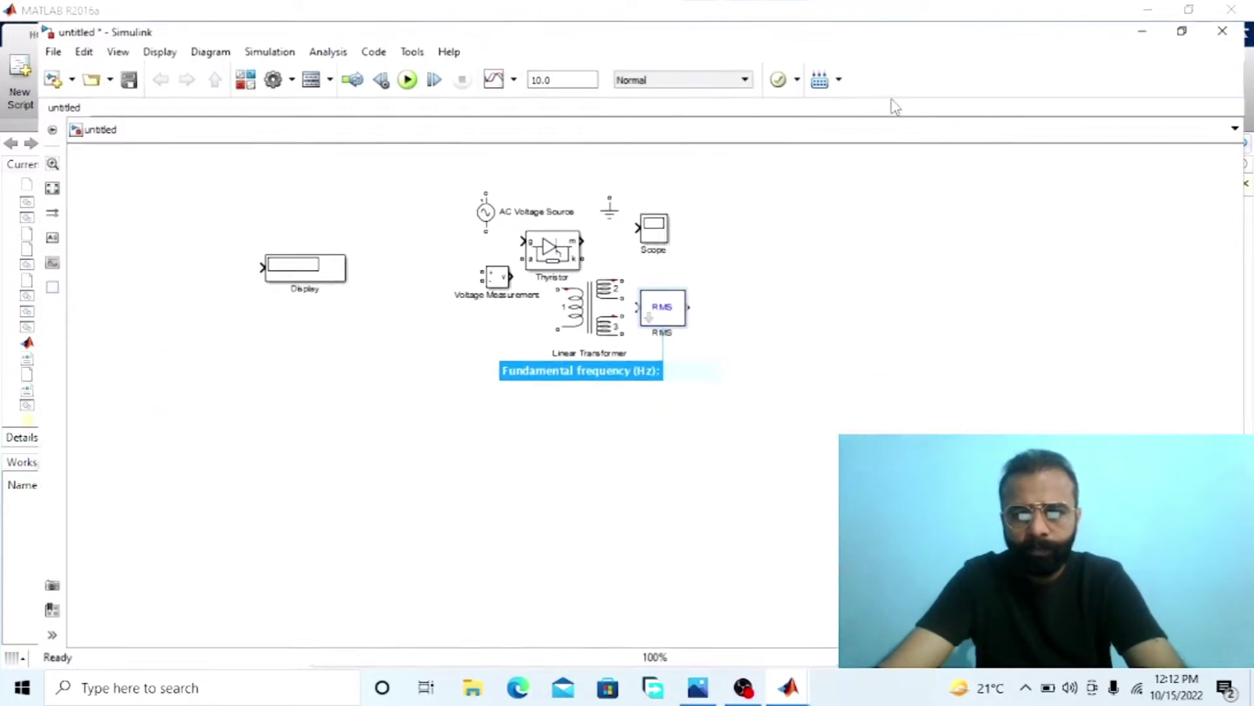
left_click_drag(275, 261, 854, 485)
key("ctrl+shift+a")
left_click(99, 294)
Wire the AC Voltage Source across the transformer's primary winding and connect the Ground to the source's lower terminal
mouse_move(98, 264)
left_mouse_down()
mouse_move(179, 207)
mouse_move(300, 205)
left_mouse_up()
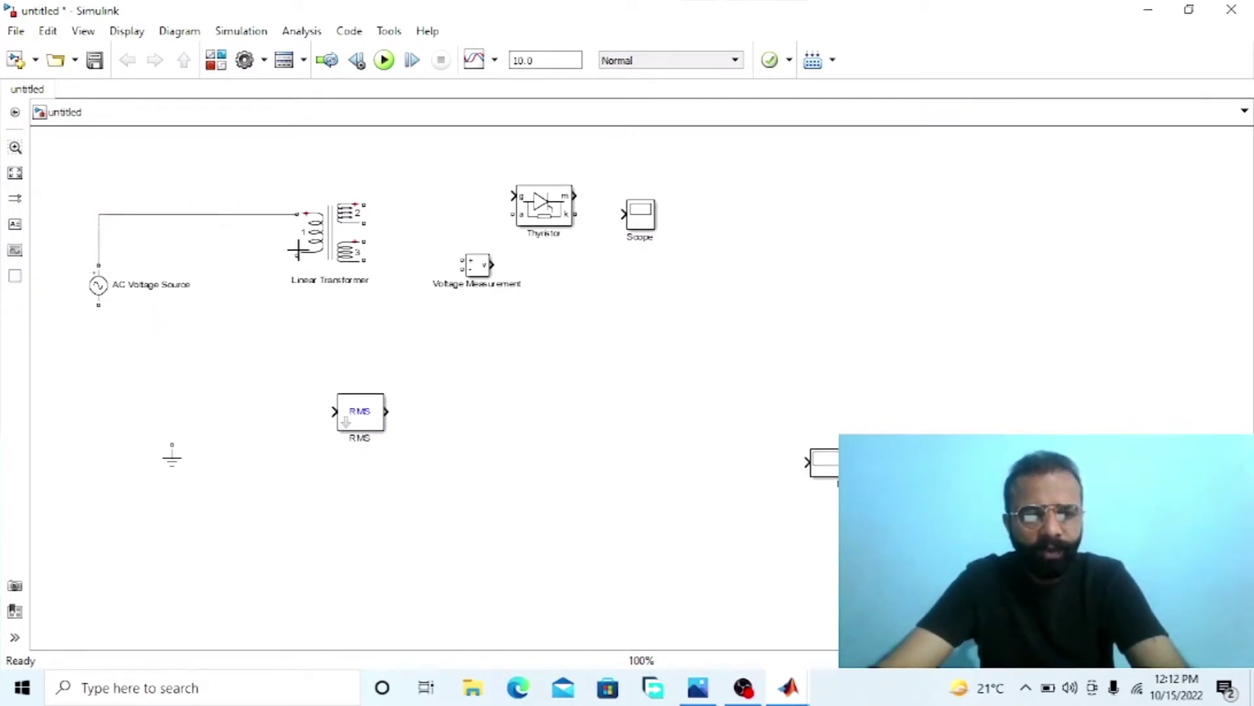
left_click_drag(261, 269, 213, 395)
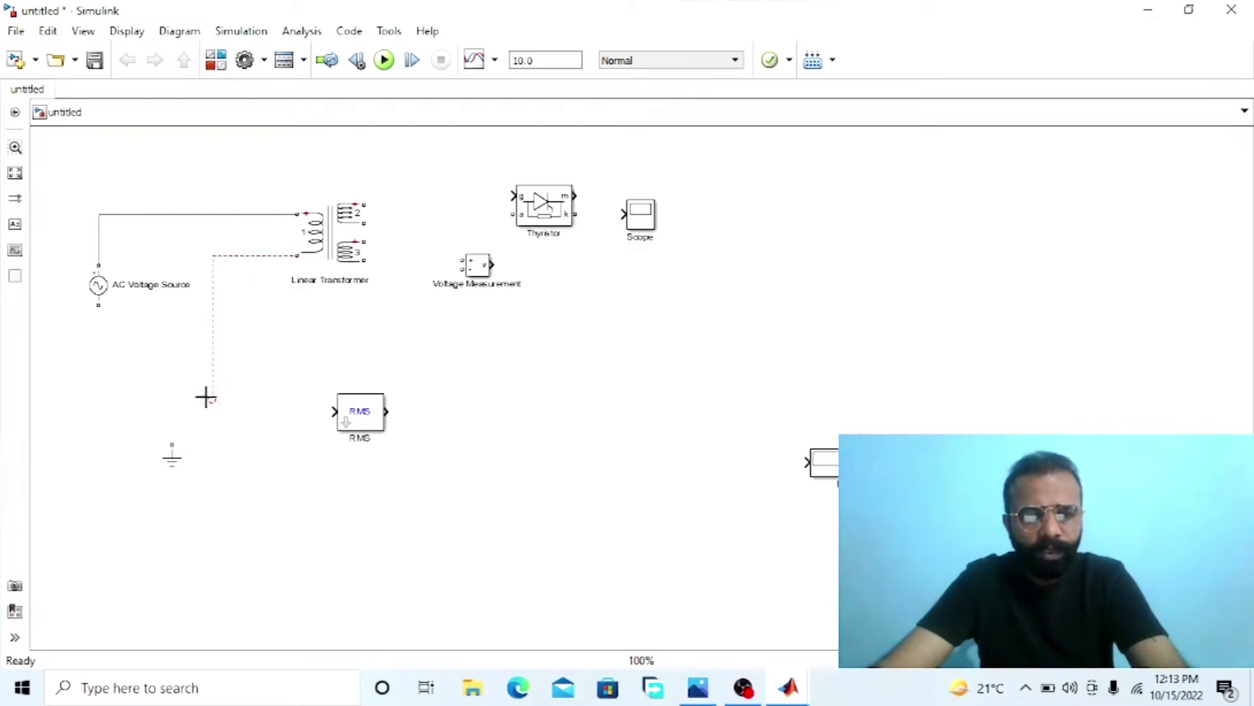
left_click_drag(123, 388, 98, 307)
left_click_drag(164, 460, 113, 373)
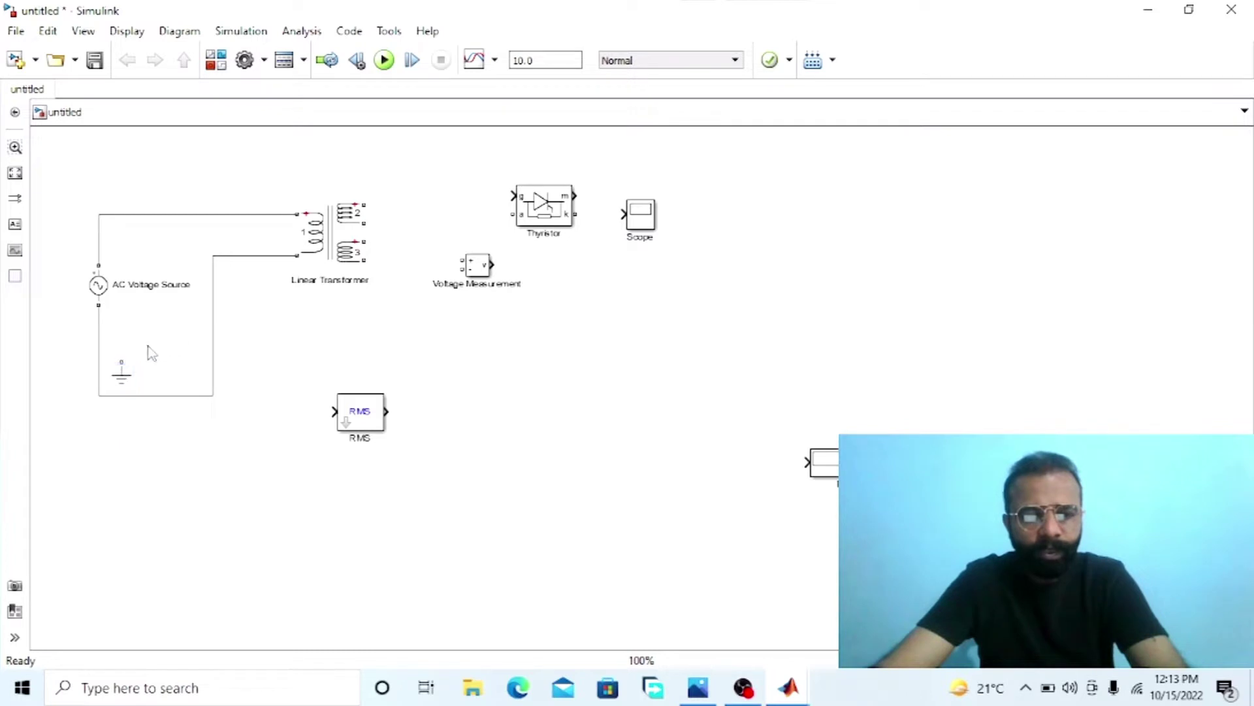
left_click_drag(121, 386, 115, 387)
Remove the third winding from the Linear Transformer in its block parameters
double_click(342, 221)
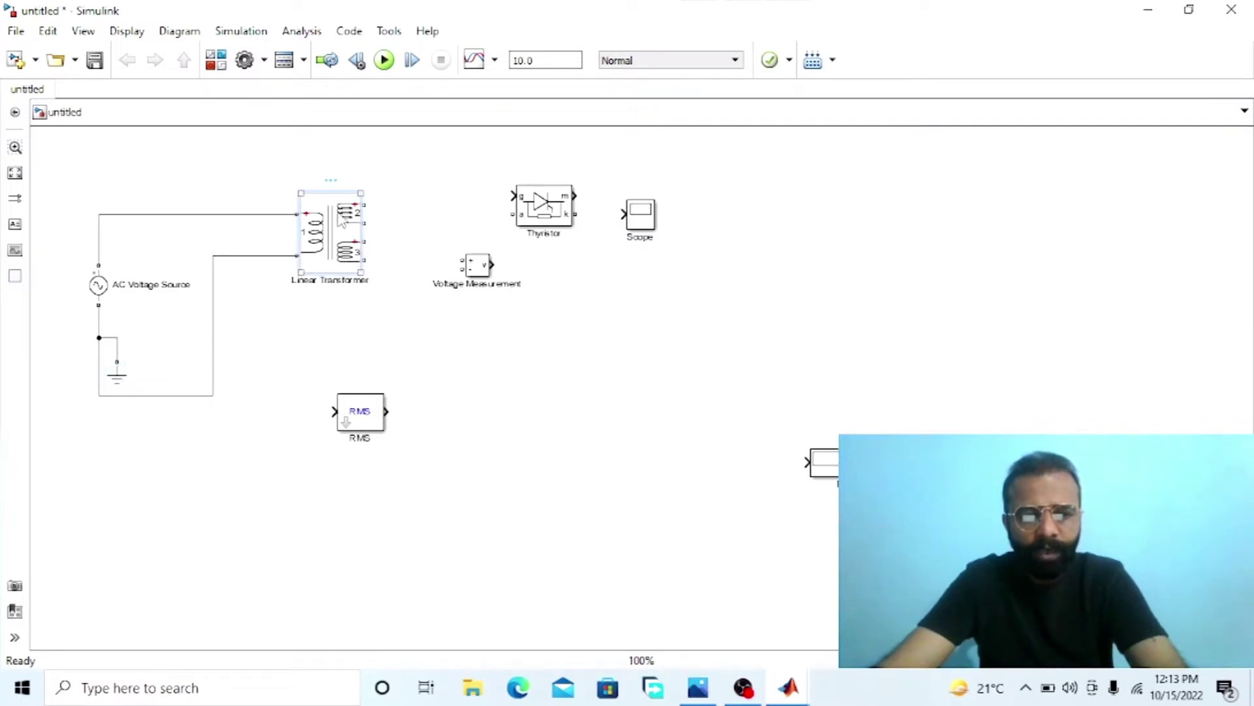
scroll(757, 408, "down", 2)
left_click(390, 287)
left_click(721, 487)
left_click(501, 486)
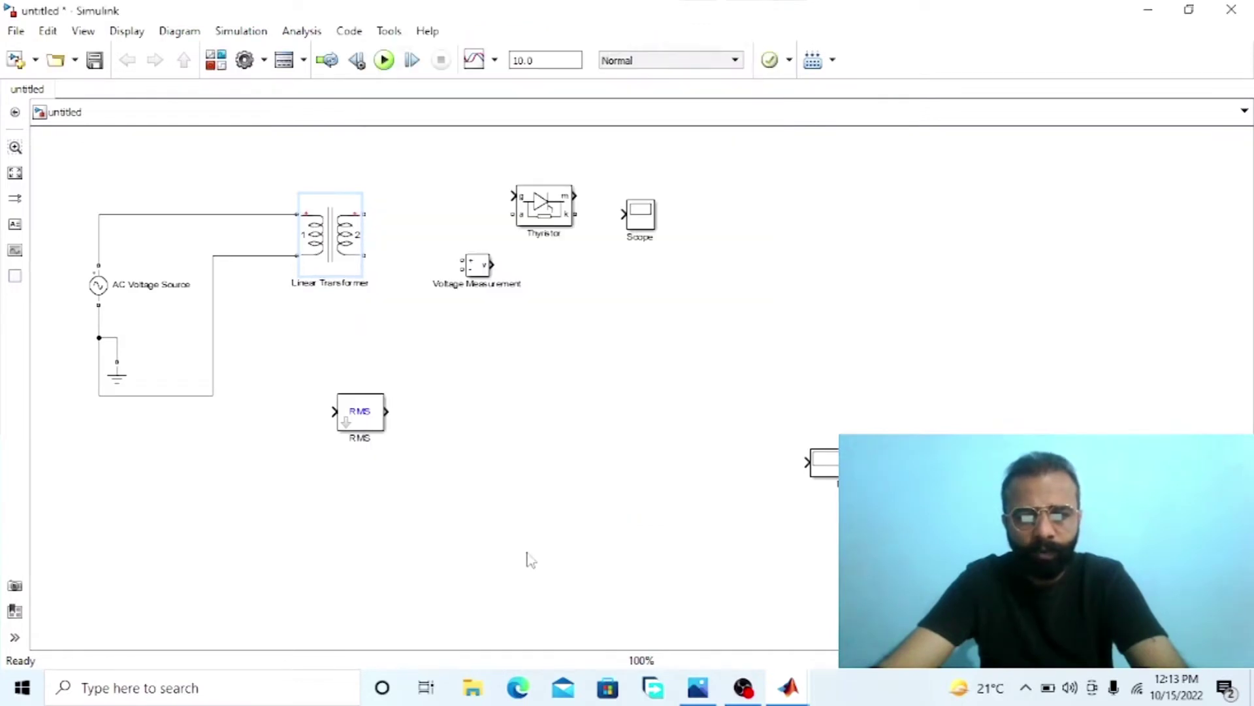
Line up the RMS and Display blocks in a row below the Linear Transformer
left_click(471, 266)
left_click_drag(473, 273, 537, 456)
left_click_drag(346, 419, 250, 365)
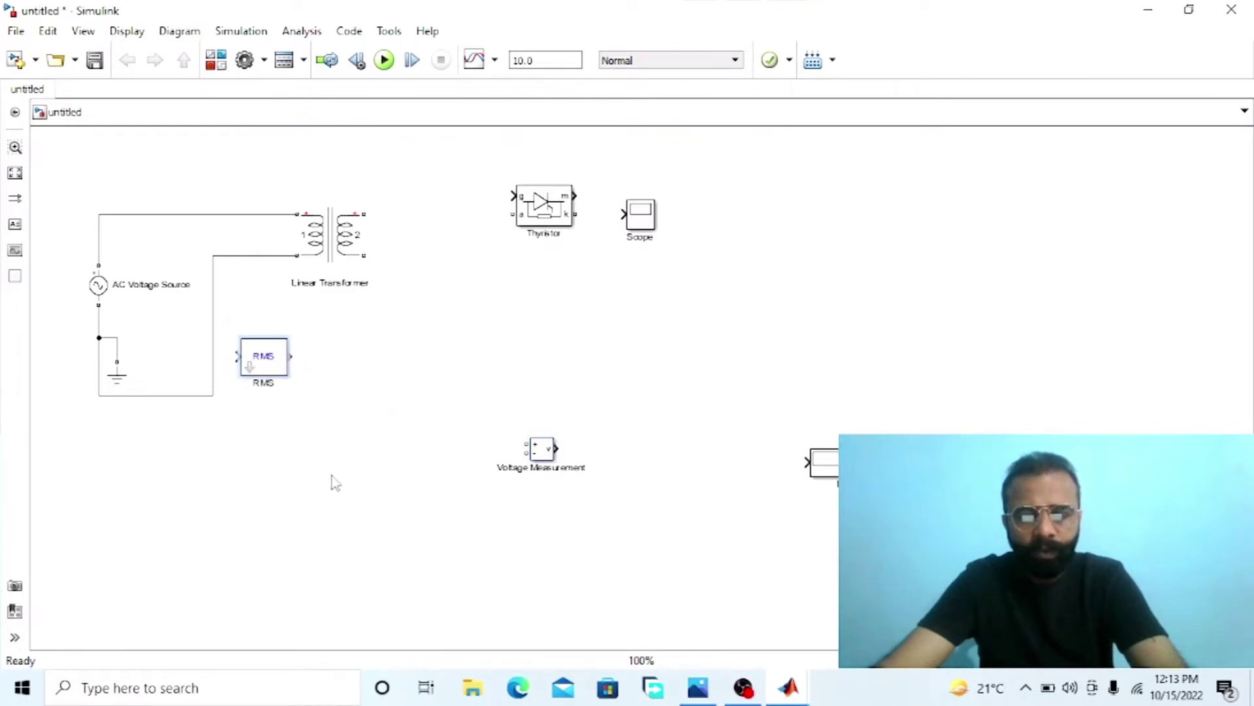
left_click_drag(833, 464, 450, 358)
left_click_drag(262, 358, 349, 358)
Place the Voltage Measurement before the RMS block, wire its inputs across the transformer primary, and feed its output through RMS to the Display
mouse_move(541, 454)
left_mouse_down()
mouse_move(261, 360)
mouse_move(185, 237)
mouse_move(188, 214)
left_mouse_up()
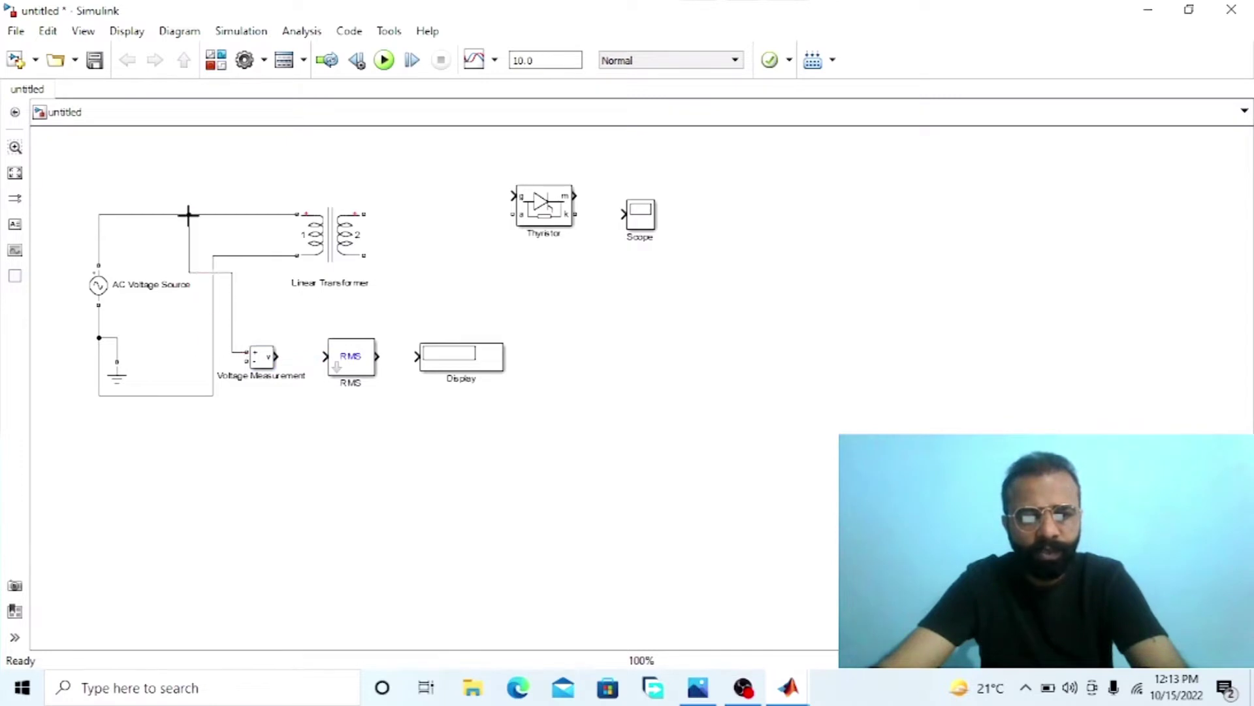
left_click_drag(243, 360, 169, 394)
left_click_drag(276, 356, 324, 356)
left_click_drag(377, 356, 430, 351)
Rename the Display block as "Primary Voltage"
left_click(468, 380)
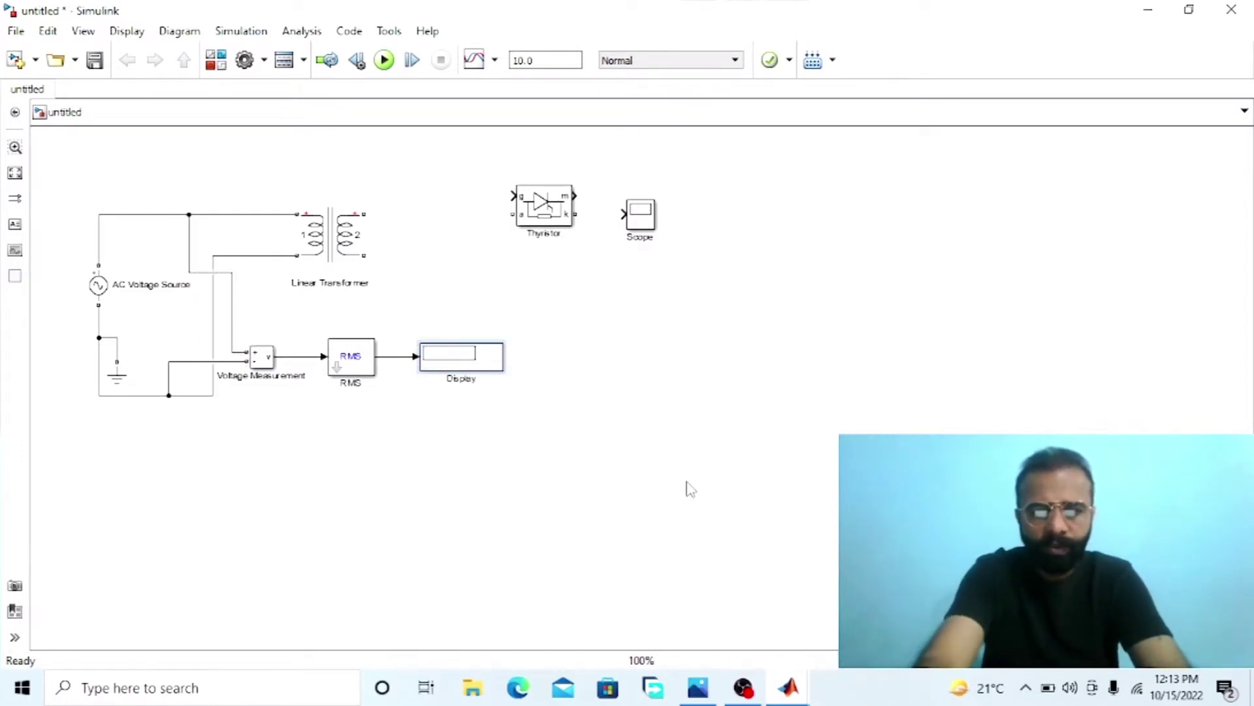
key("BackSpace")
key("BackSpace")
key("BackSpace")
key("BackSpace")
key("BackSpace")
key("BackSpace")
key("BackSpace")
type("Primary Voltage")
left_click(667, 402)
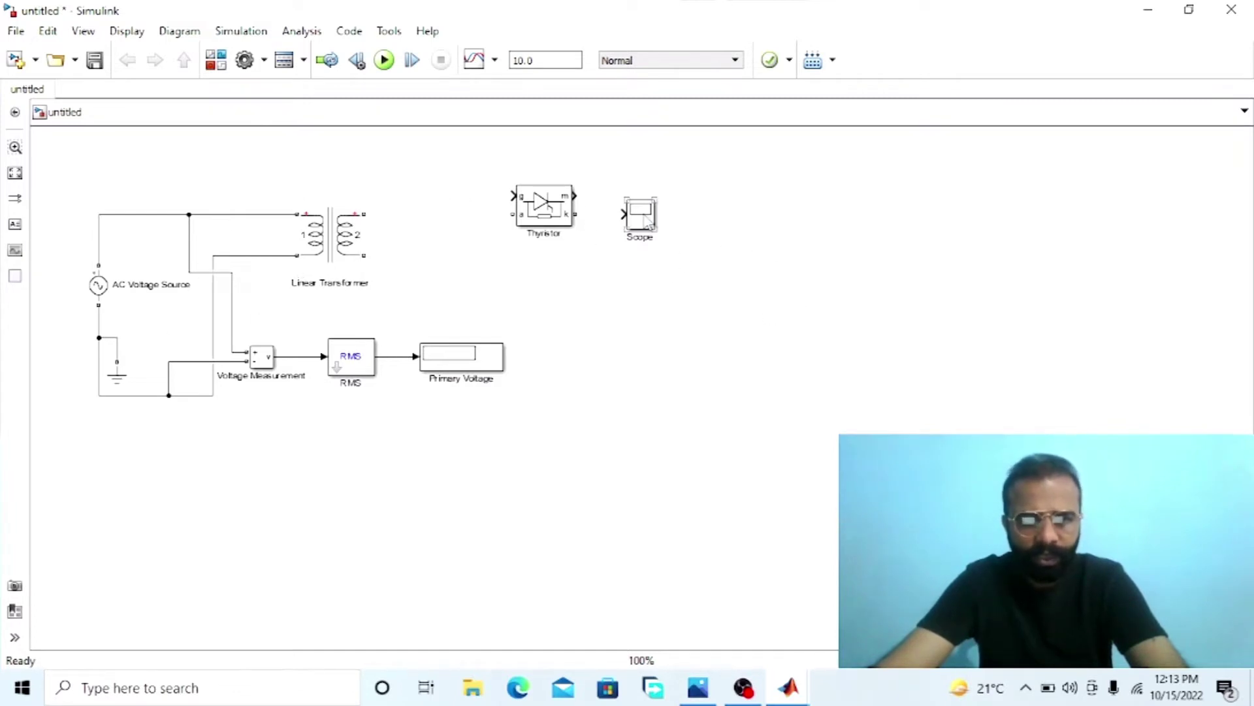
Move the Scope away from the Thyristor and route the Series RLC Branch's return wire to the transformer's lower secondary terminal
left_click_drag(647, 219, 798, 398)
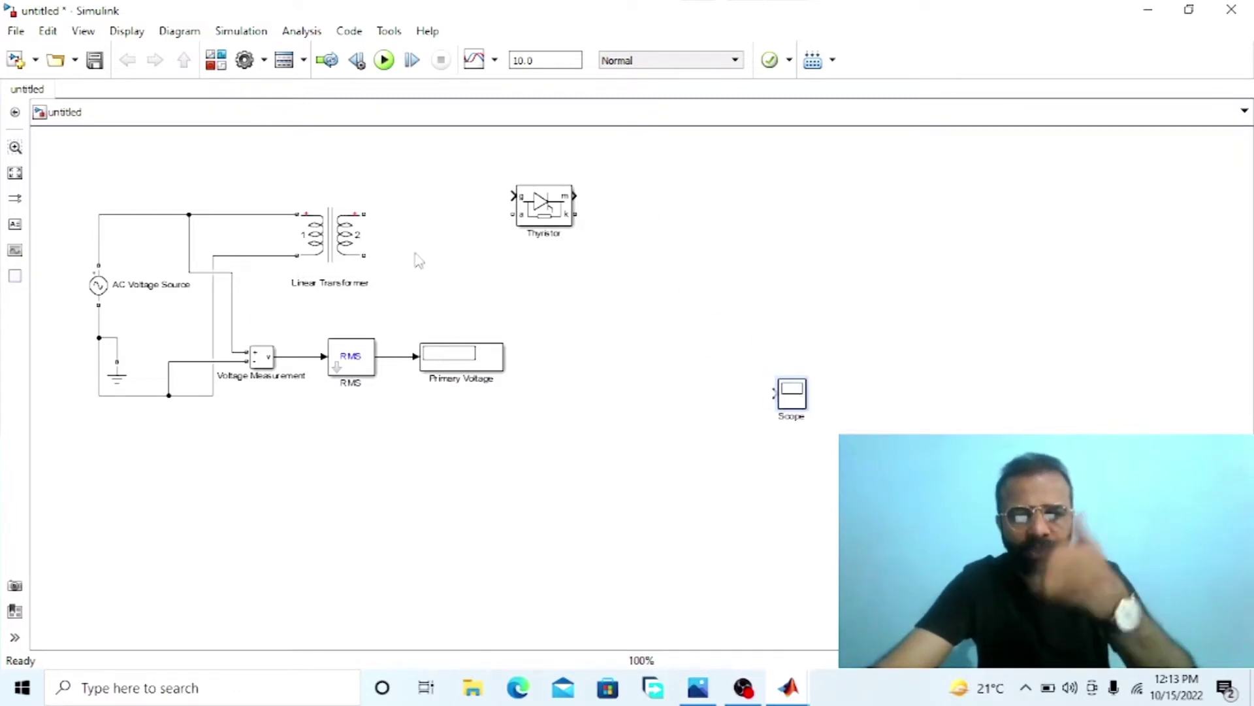
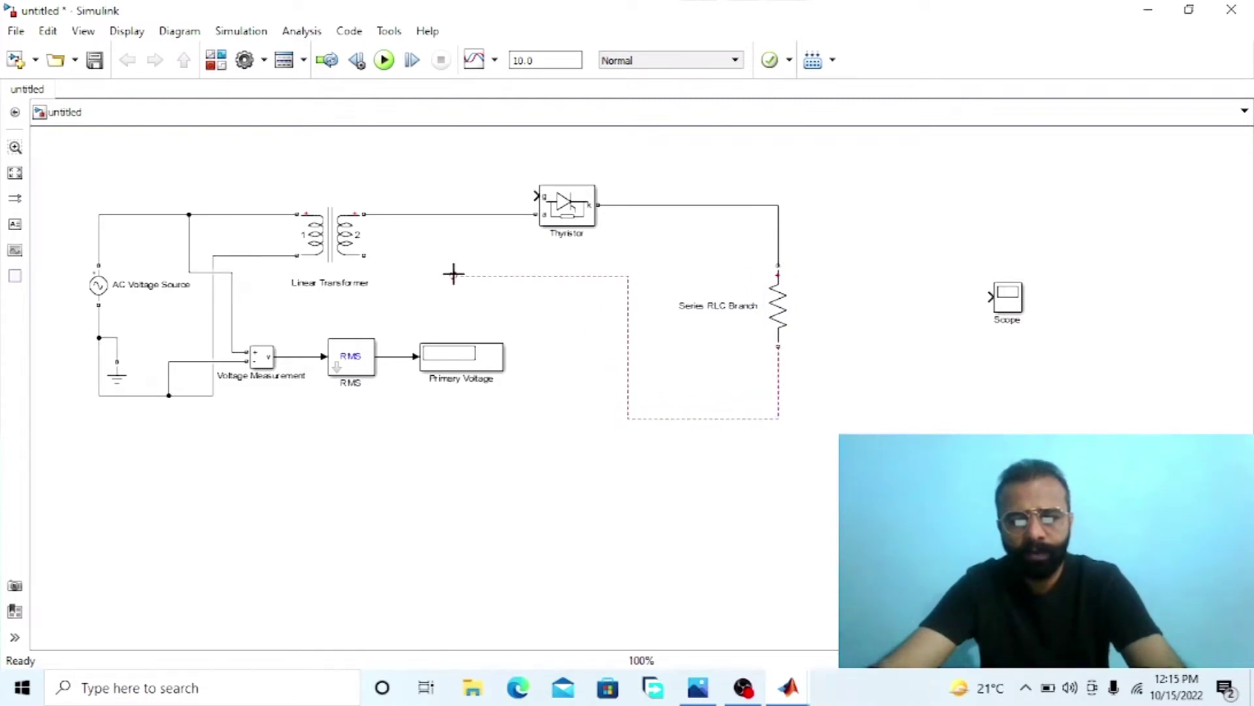
left_click_drag(629, 379, 547, 383)
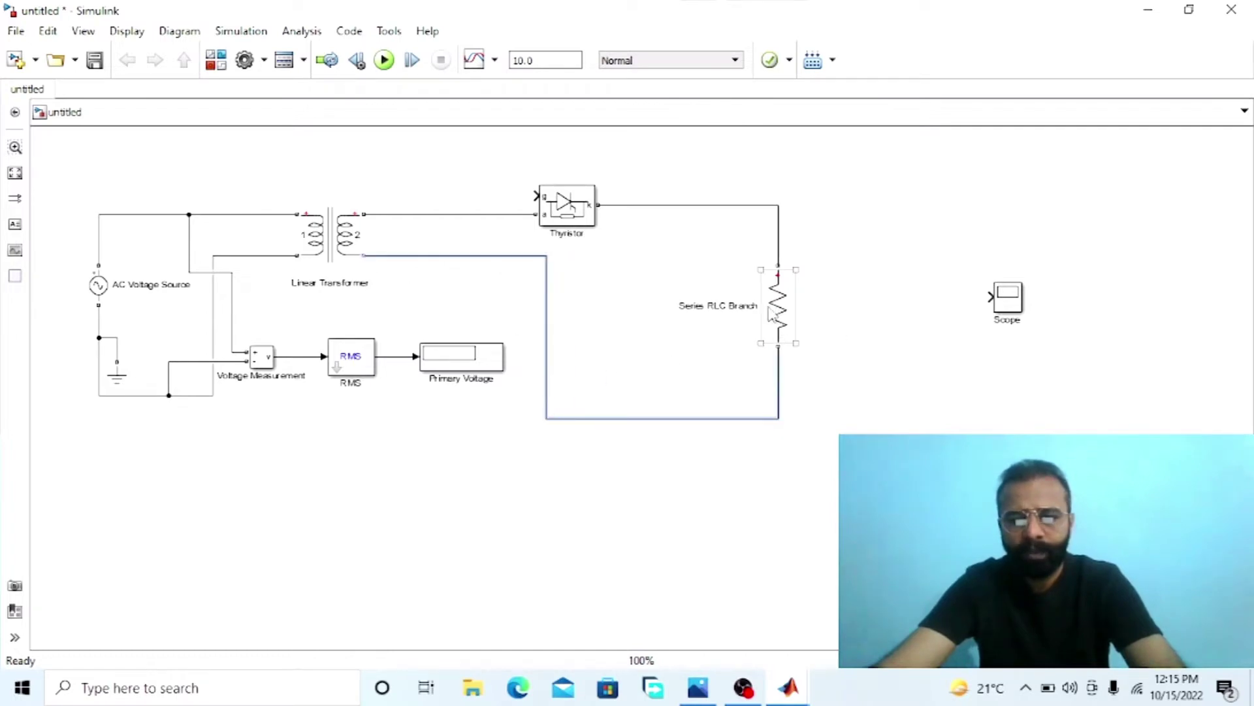
Copy the Voltage Measurement block, wire the copy across the Series RLC Branch, and shift the Scope farther from it
left_click(268, 358)
mouse_move(268, 358)
left_mouse_down()
mouse_move(286, 367)
mouse_move(266, 365)
mouse_move(894, 304)
mouse_move(779, 238)
left_mouse_up()
mouse_move(873, 301)
left_mouse_down()
mouse_move(817, 353)
mouse_move(822, 397)
mouse_move(821, 377)
mouse_move(778, 376)
left_mouse_up()
mouse_move(1044, 308)
left_mouse_down()
mouse_move(1050, 294)
mouse_move(1062, 302)
left_mouse_up()
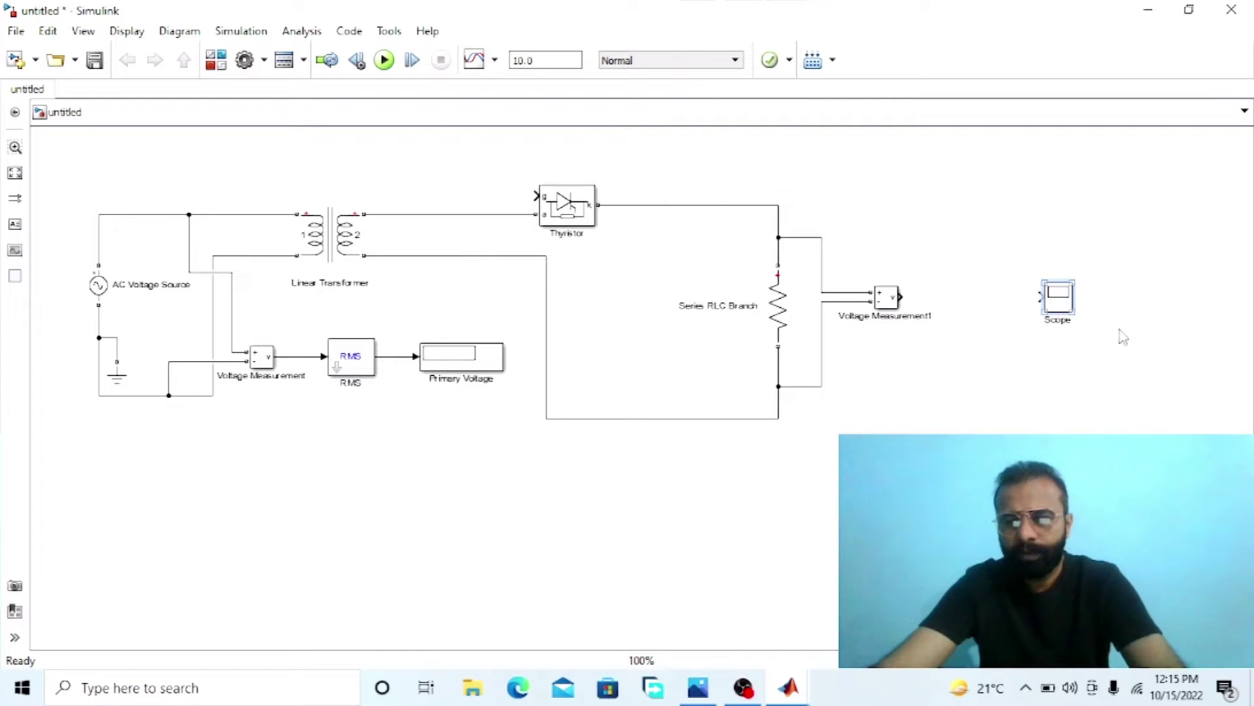
Set the Scope's number of input ports to 2 and make the block taller beside the second Voltage Measurement
double_click(1058, 297)
left_click(385, 123)
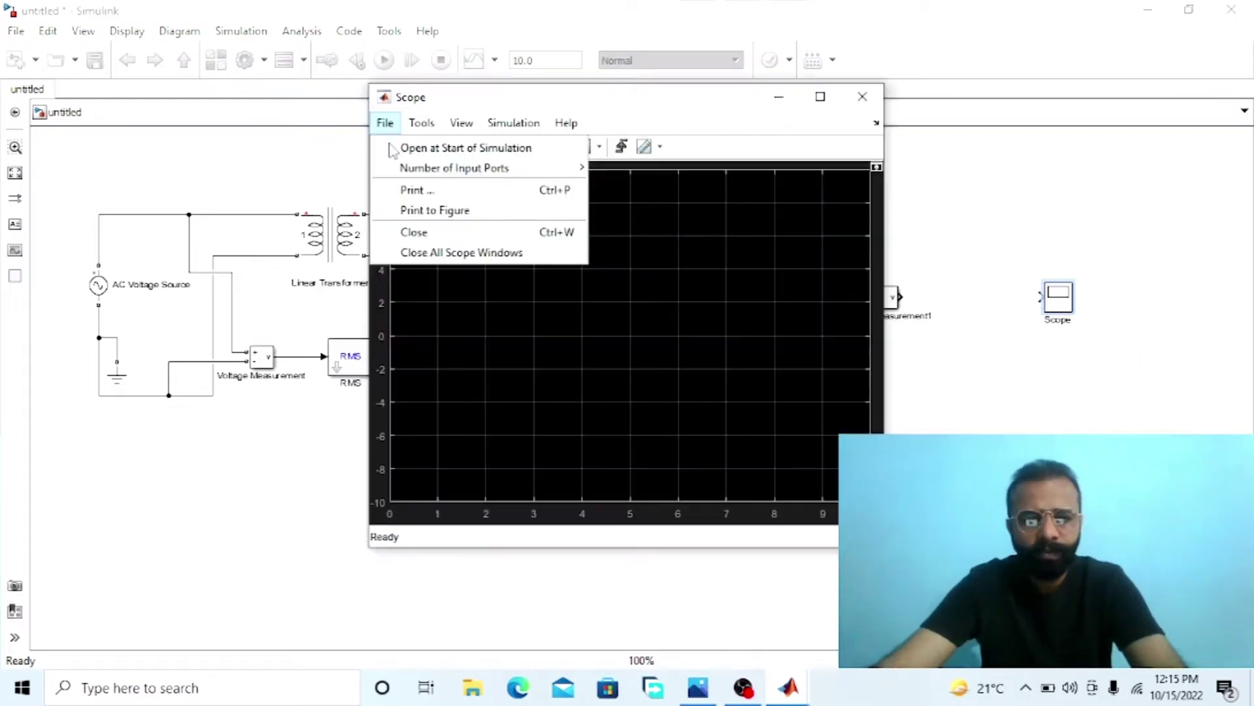
mouse_move(470, 167)
left_click(624, 186)
left_click(1100, 389)
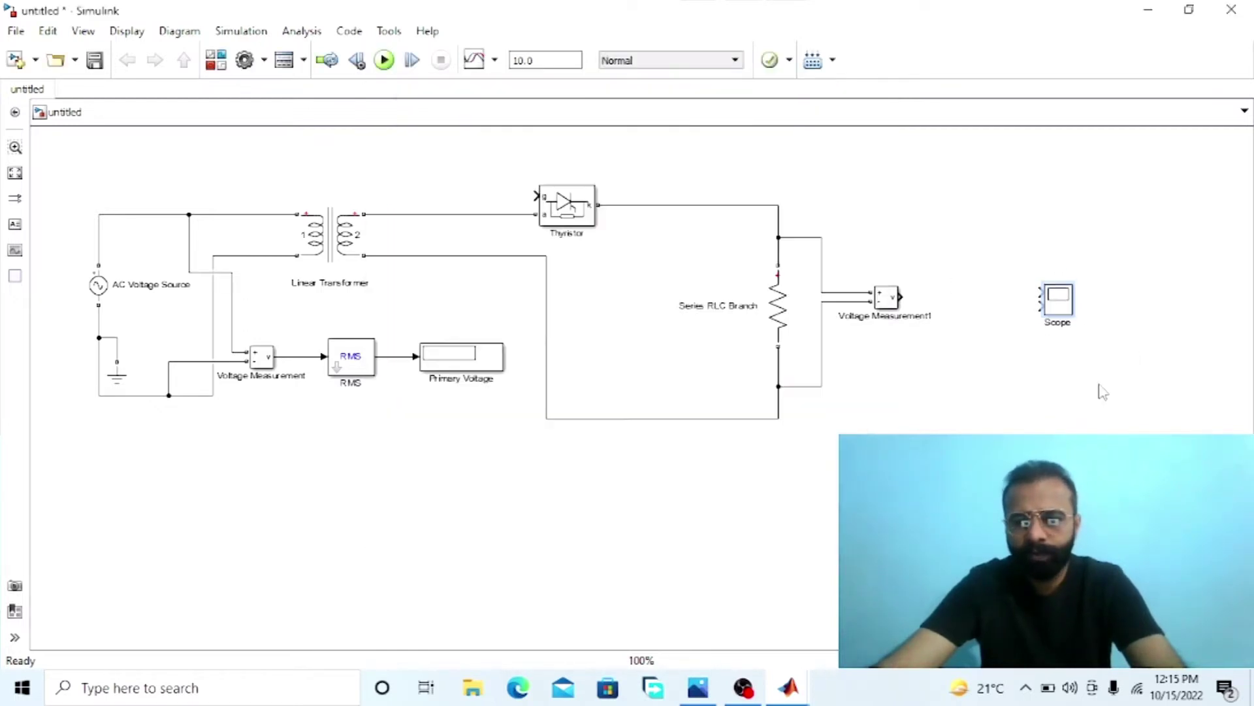
mouse_move(1072, 318)
left_mouse_down()
mouse_move(1069, 369)
mouse_move(1047, 316)
left_mouse_up()
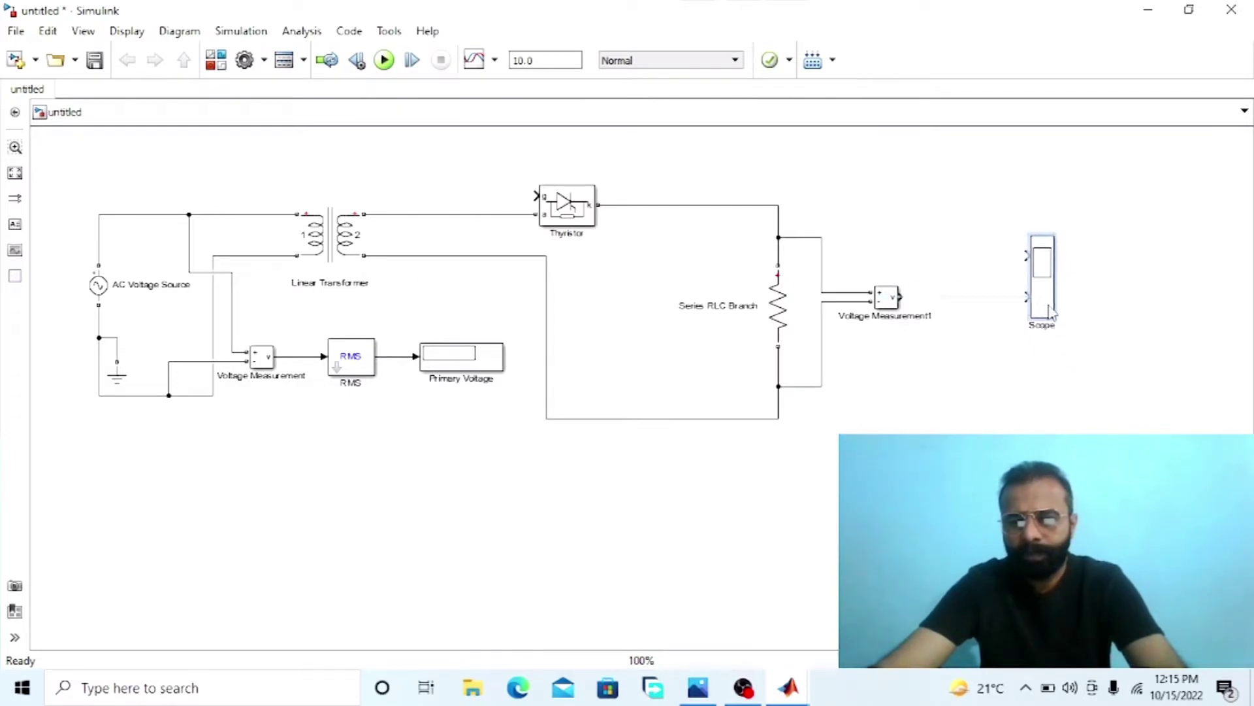
left_click(1109, 347)
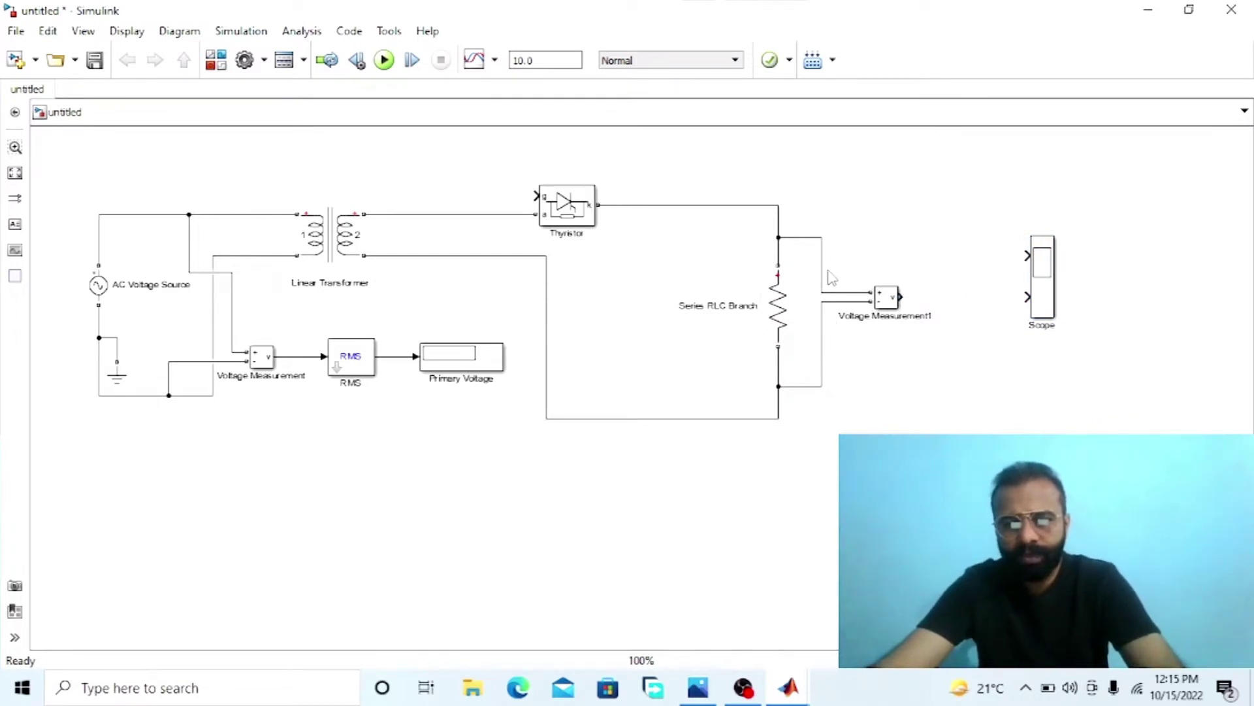
Wire the load's Voltage Measurement1 output to the Scope's second input and the primary Voltage Measurement output to its first input
left_click_drag(913, 304, 1015, 308)
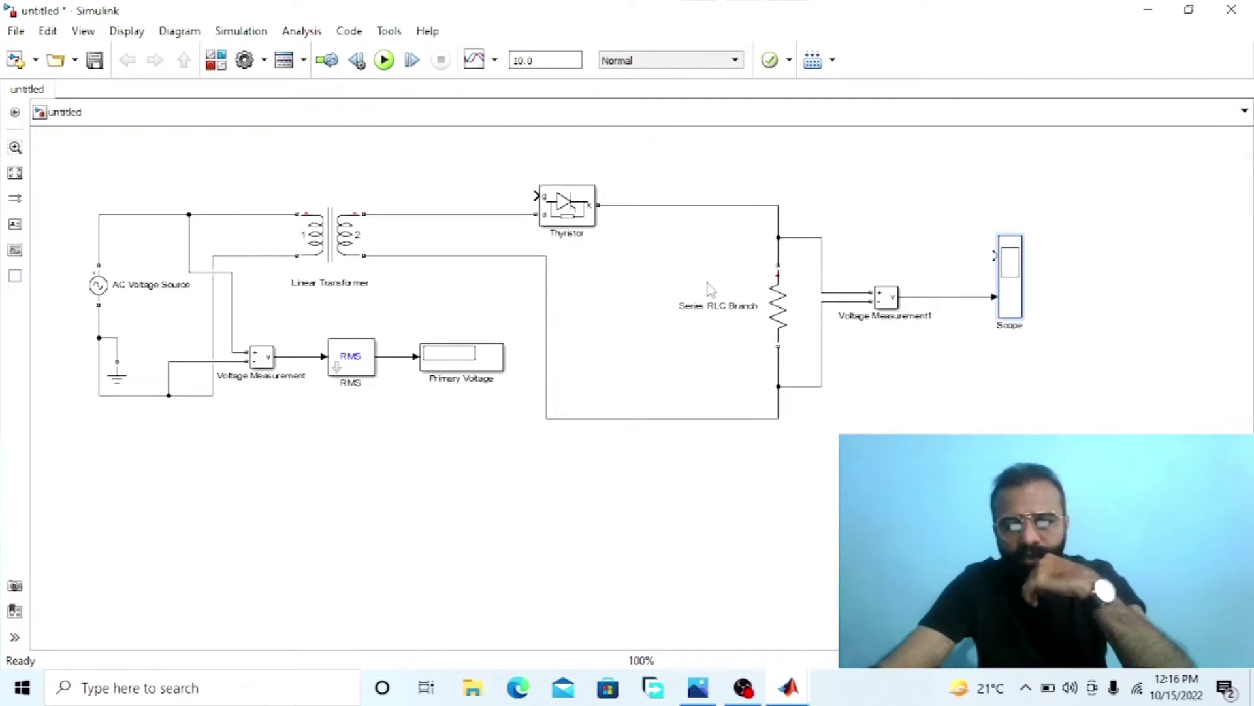
left_click_drag(996, 254, 286, 355)
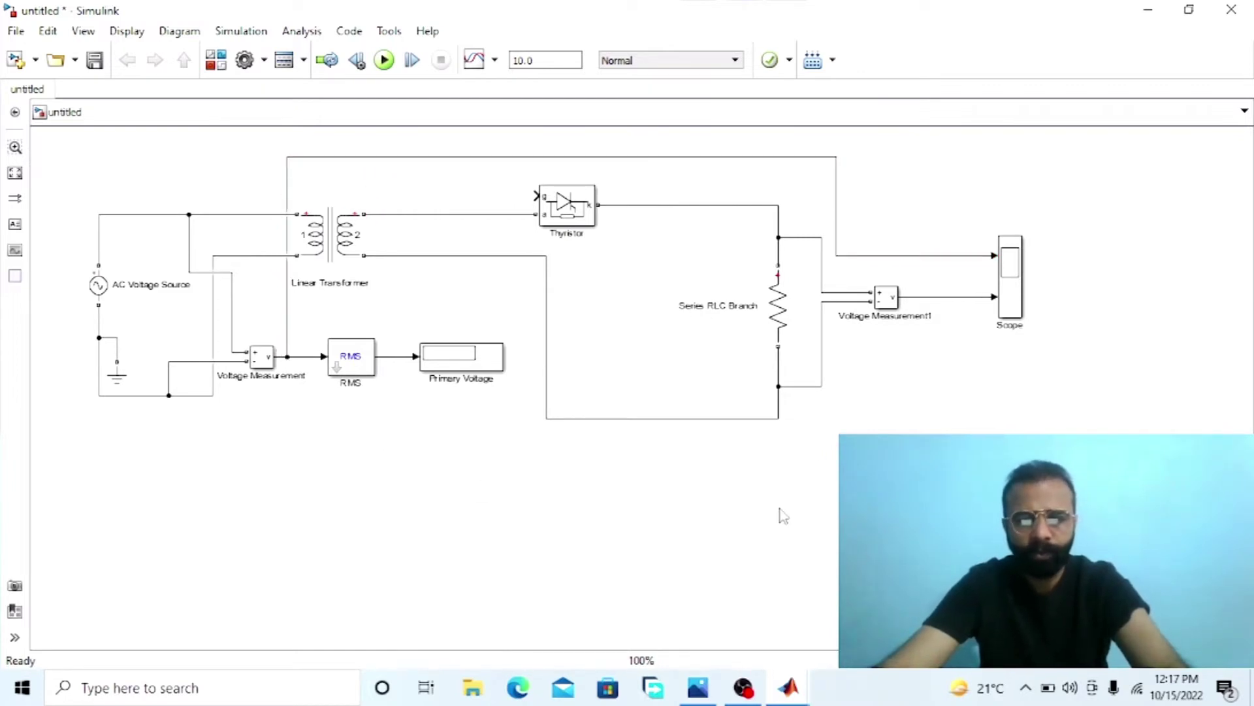
Add a Pulse Generator from the Simulink Sources library and connect it to the Thyristor's gate input
left_click(788, 686)
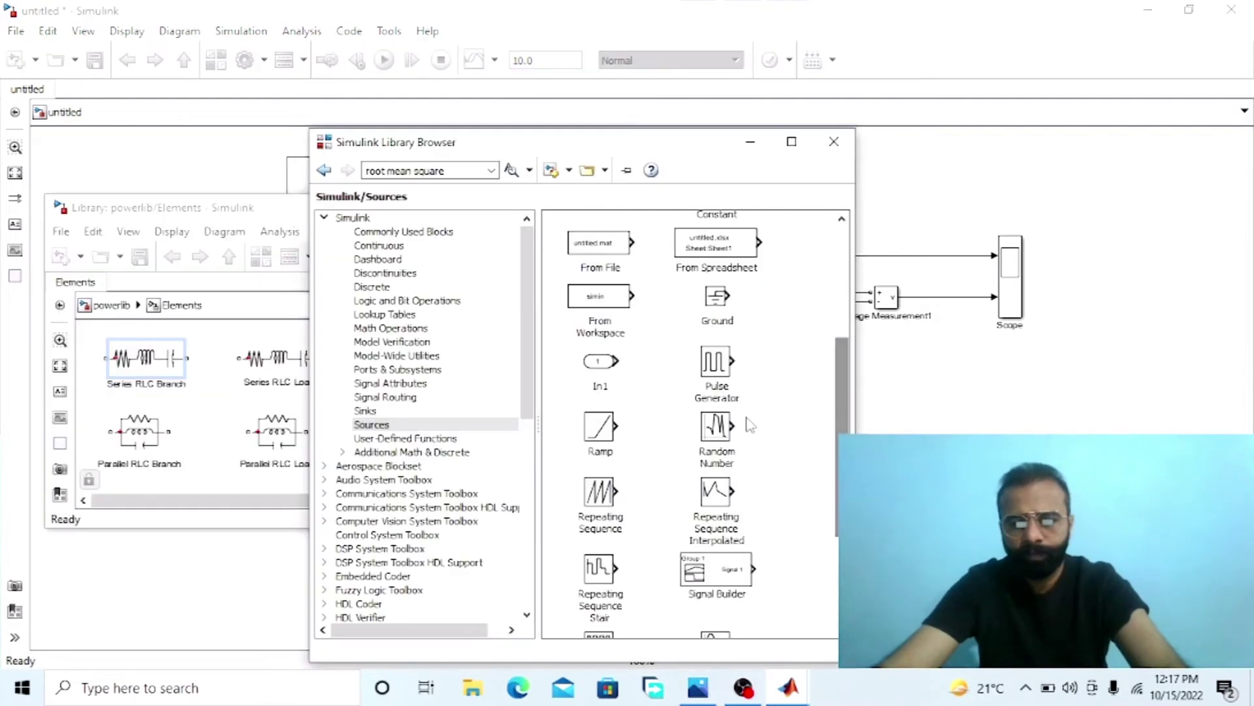
mouse_move(730, 369)
left_mouse_down()
mouse_move(990, 366)
mouse_move(176, 157)
mouse_move(533, 195)
left_mouse_up()
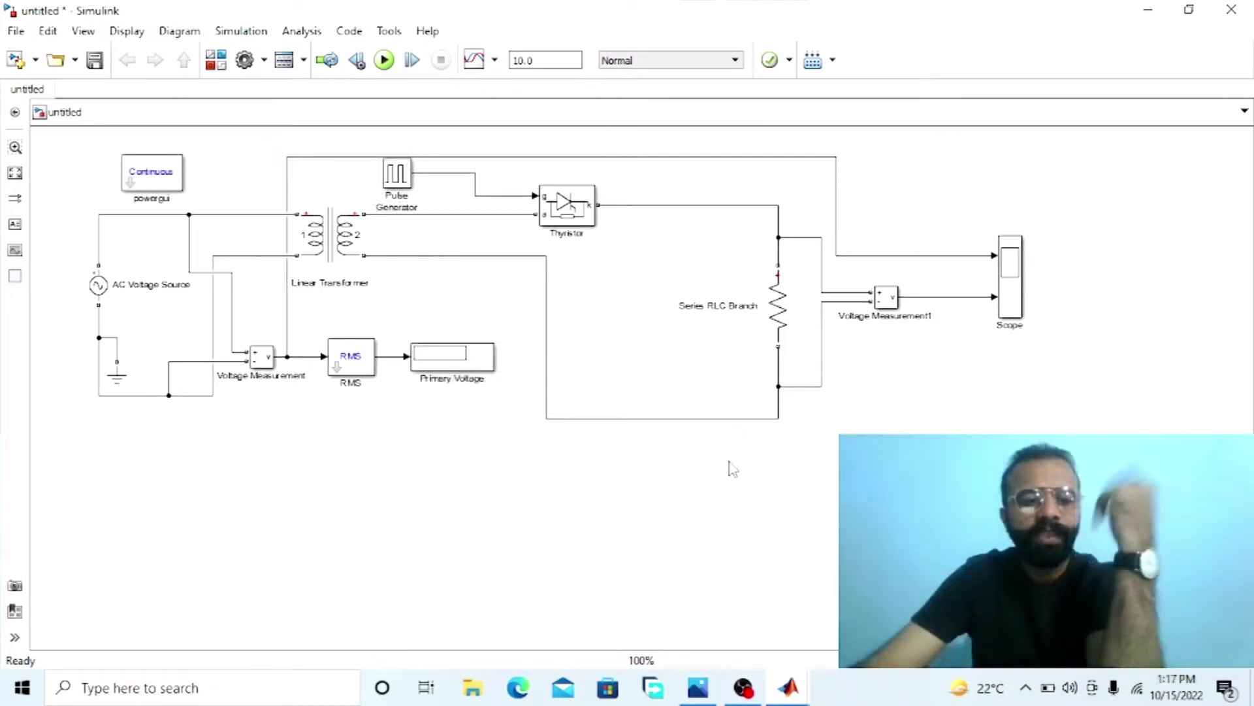
Set the Linear Transformer's nominal power and frequency to [ 5e3 50 ]
left_click(100, 286)
double_click(318, 235)
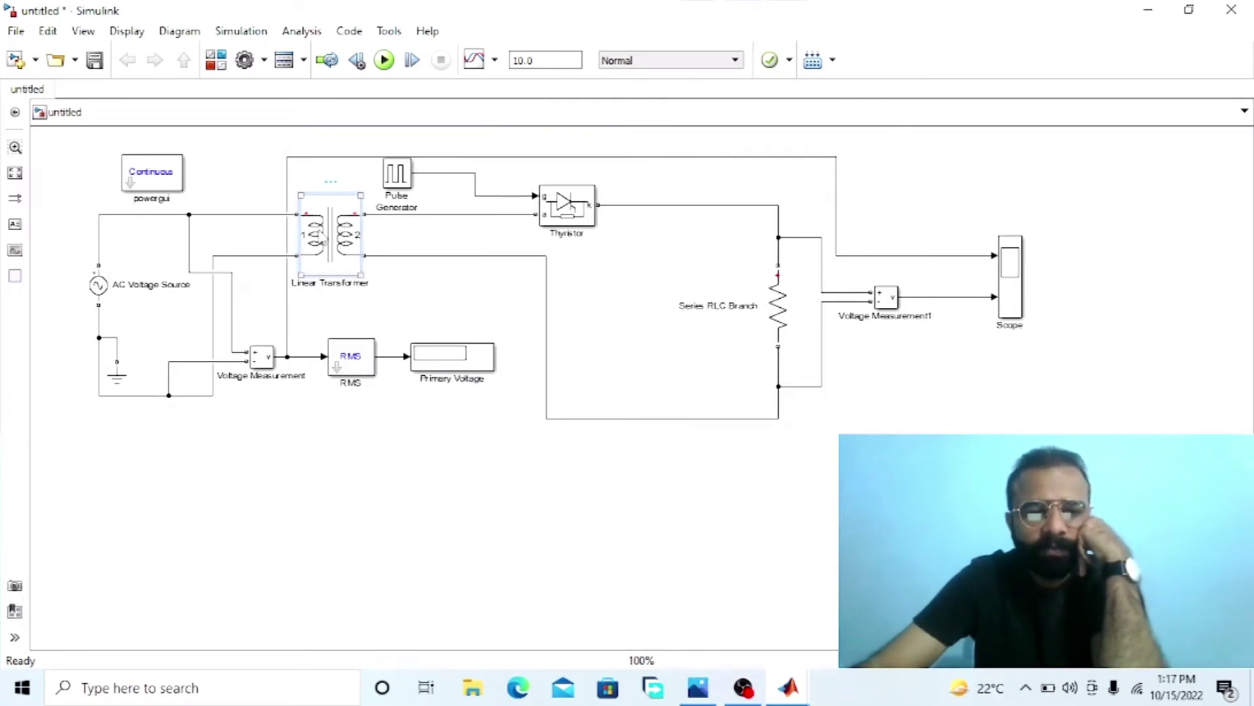
double_click(406, 209)
type("5")
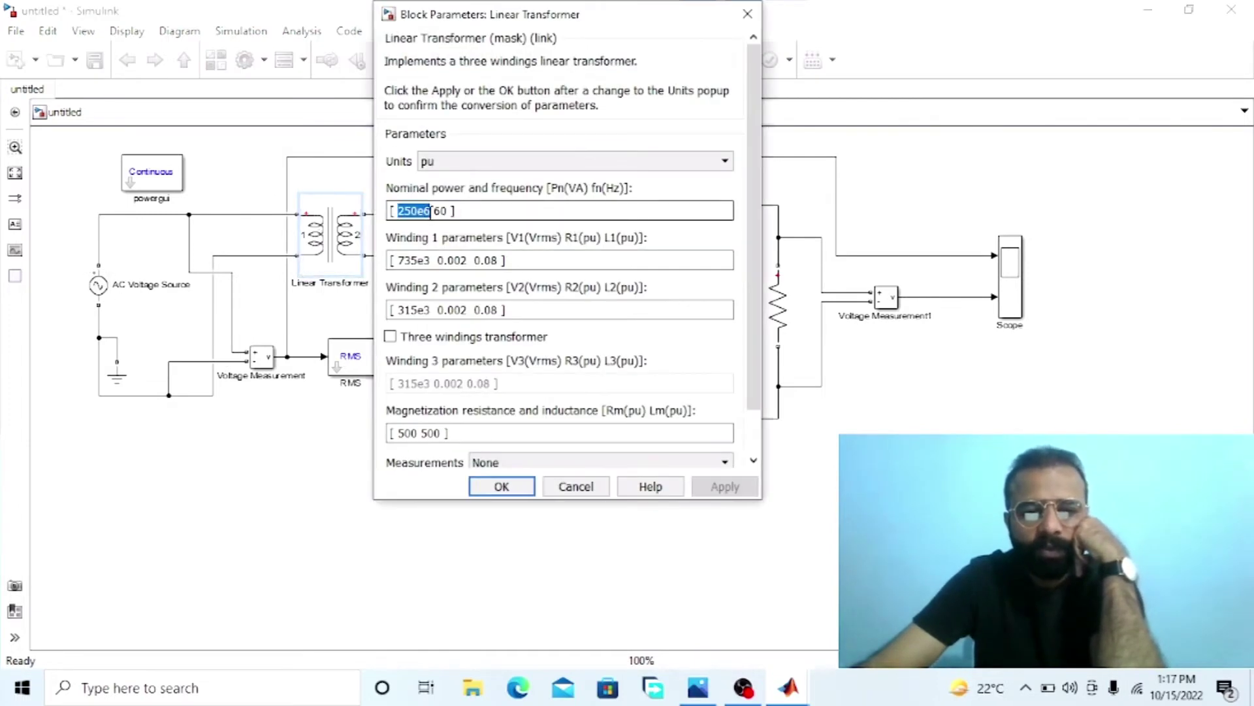
type("e3")
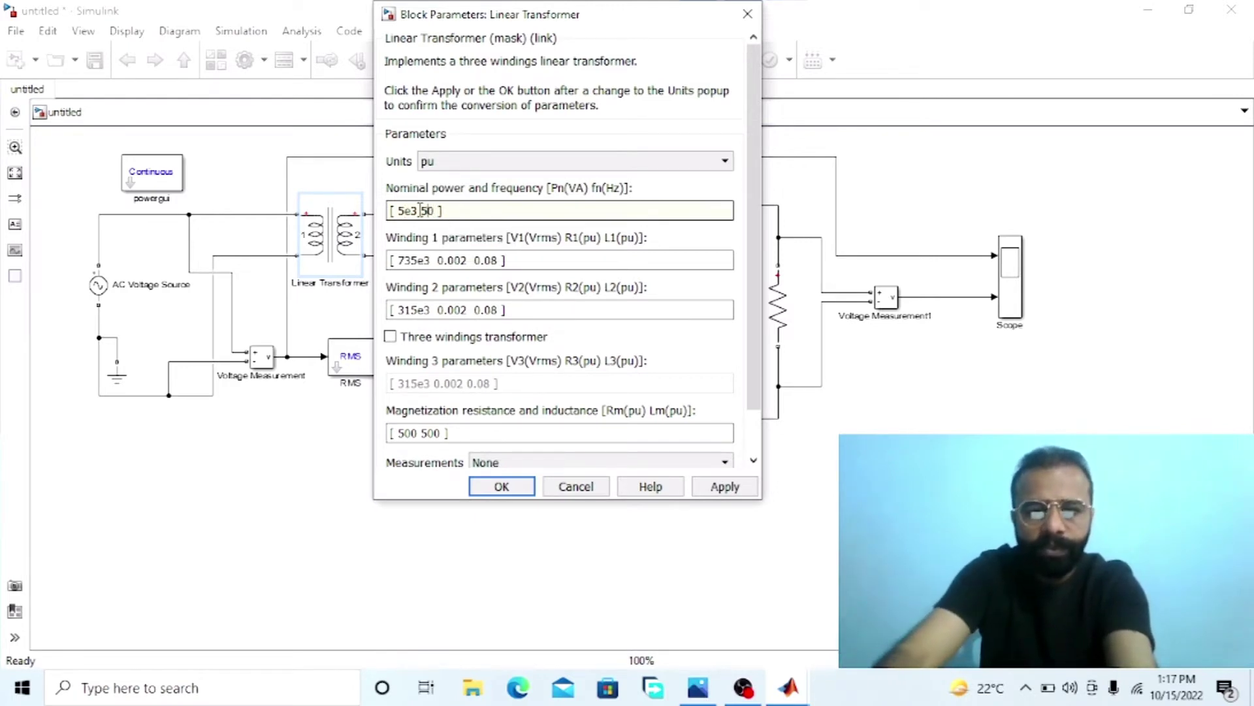
key("Tab")
Set the Linear Transformer's winding 1 voltage to 440 and winding 2 voltage to 220, and apply the parameters
left_click(431, 262)
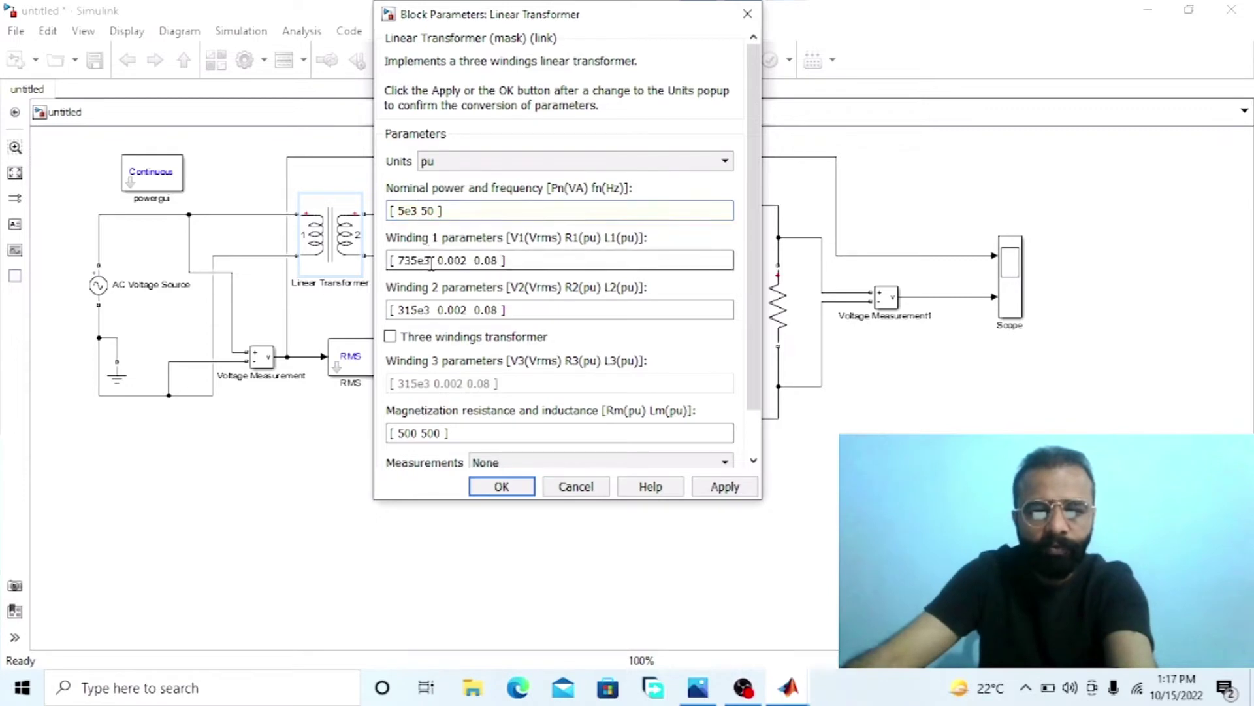
key("BackSpace")
key("BackSpace")
key("BackSpace")
key("BackSpace")
key("BackSpace")
type("440")
double_click(431, 311)
type("220")
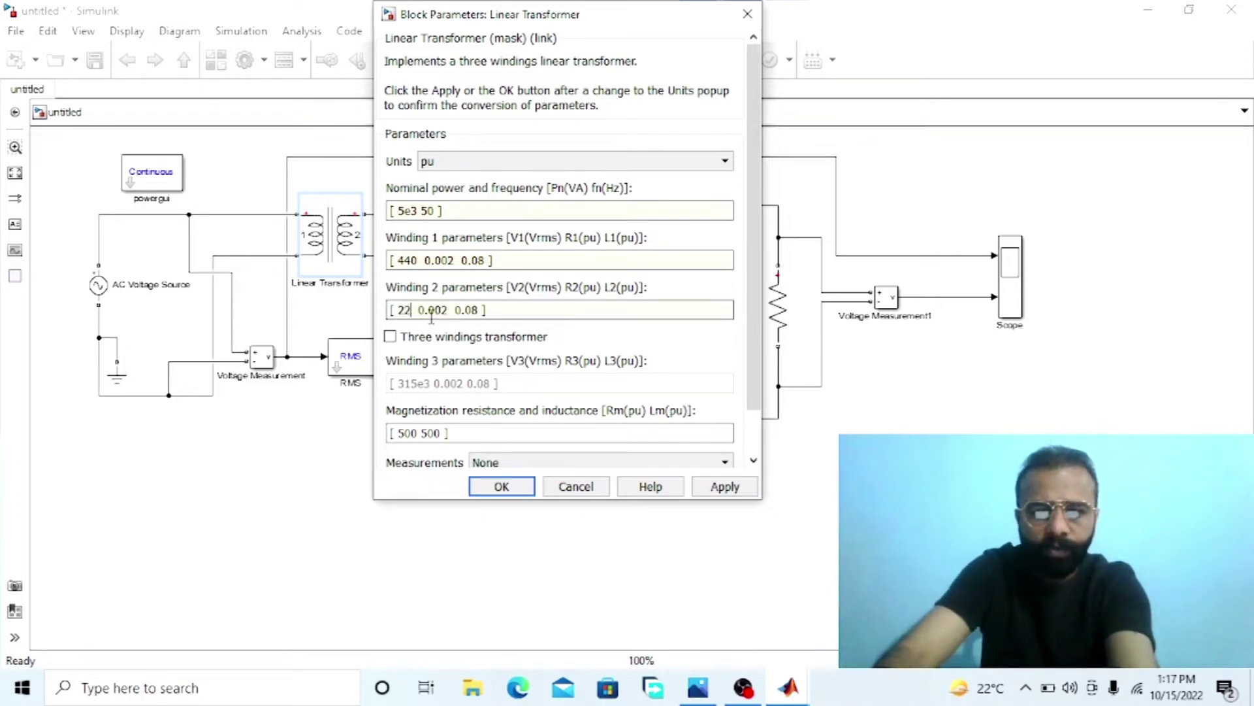
left_click(724, 487)
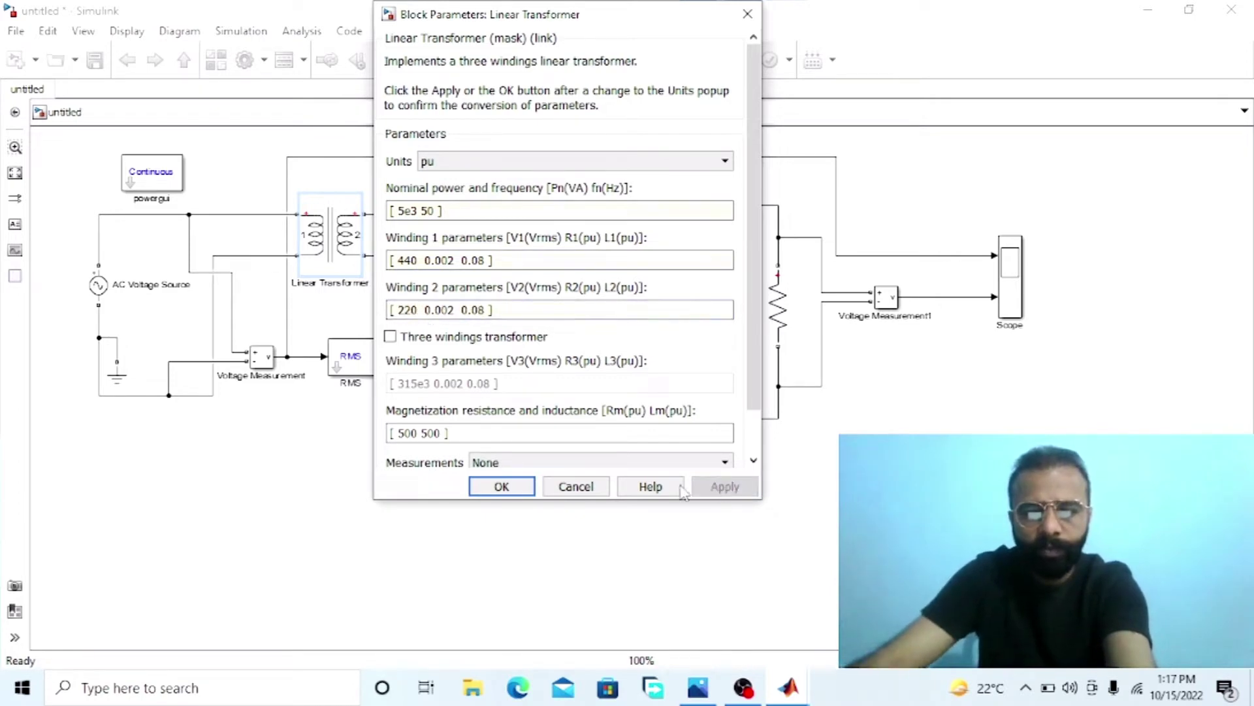
left_click(500, 486)
Set the AC Voltage Source's peak amplitude to 440 V
double_click(99, 284)
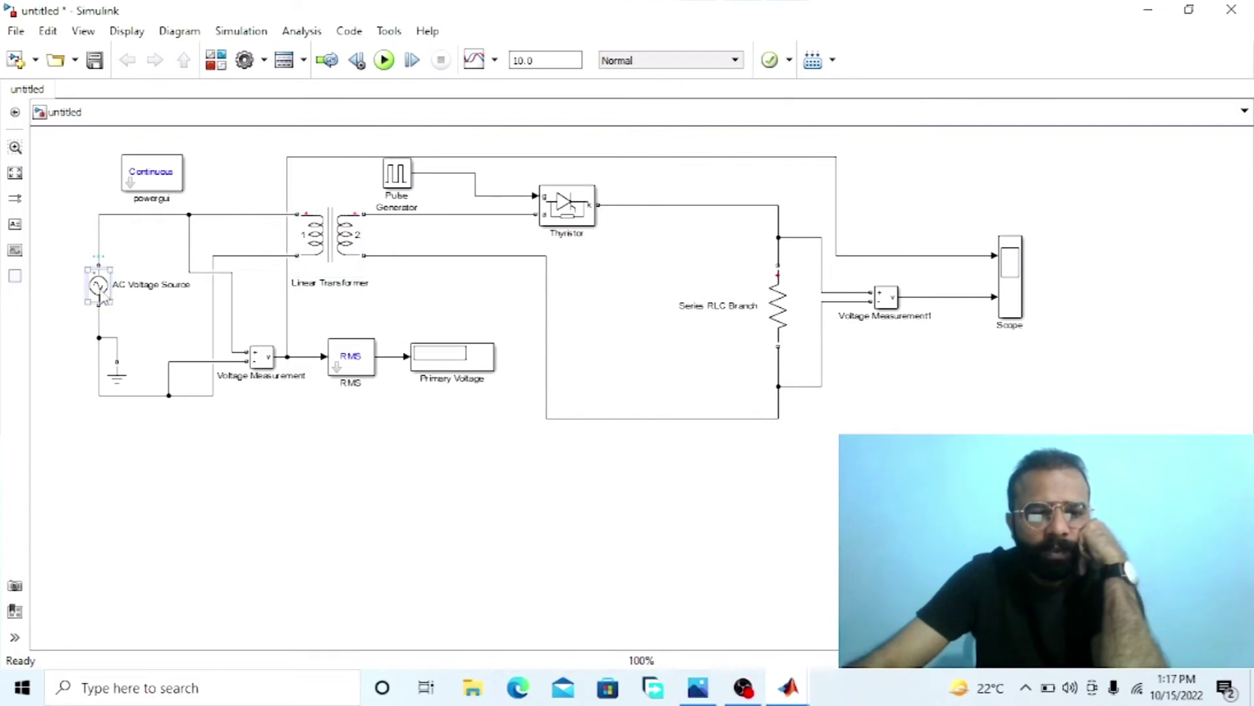
type("440")
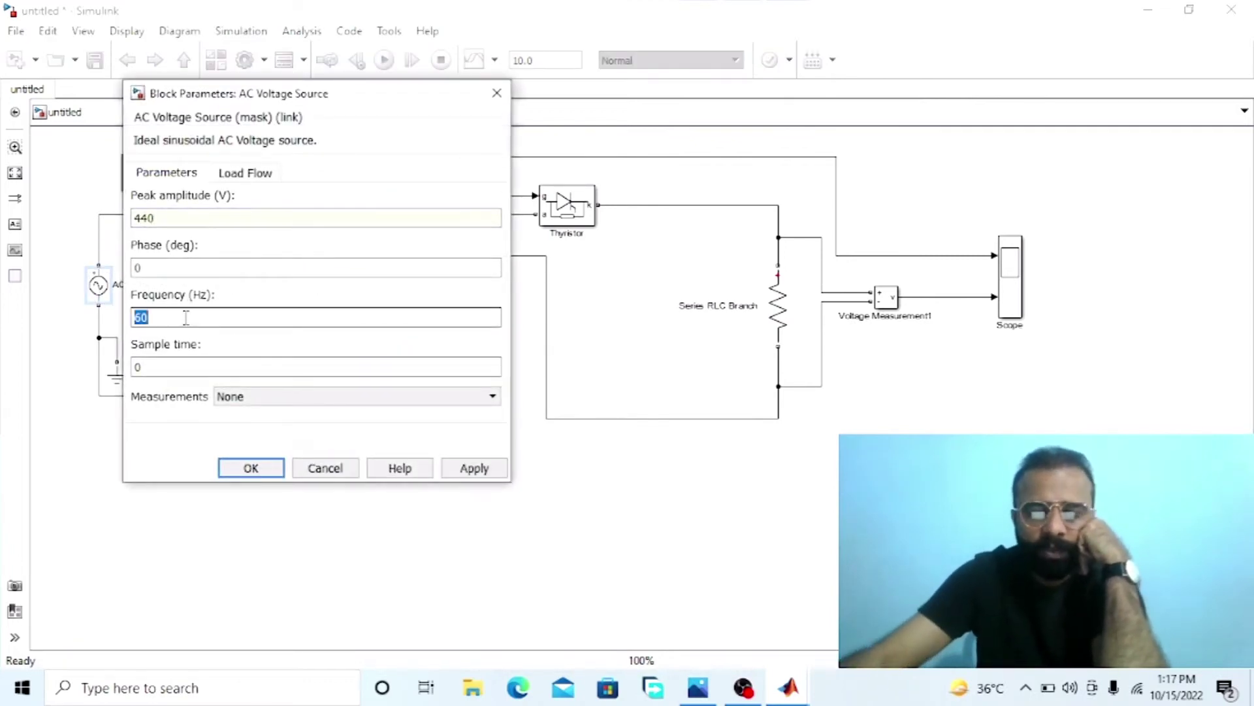
key("Return")
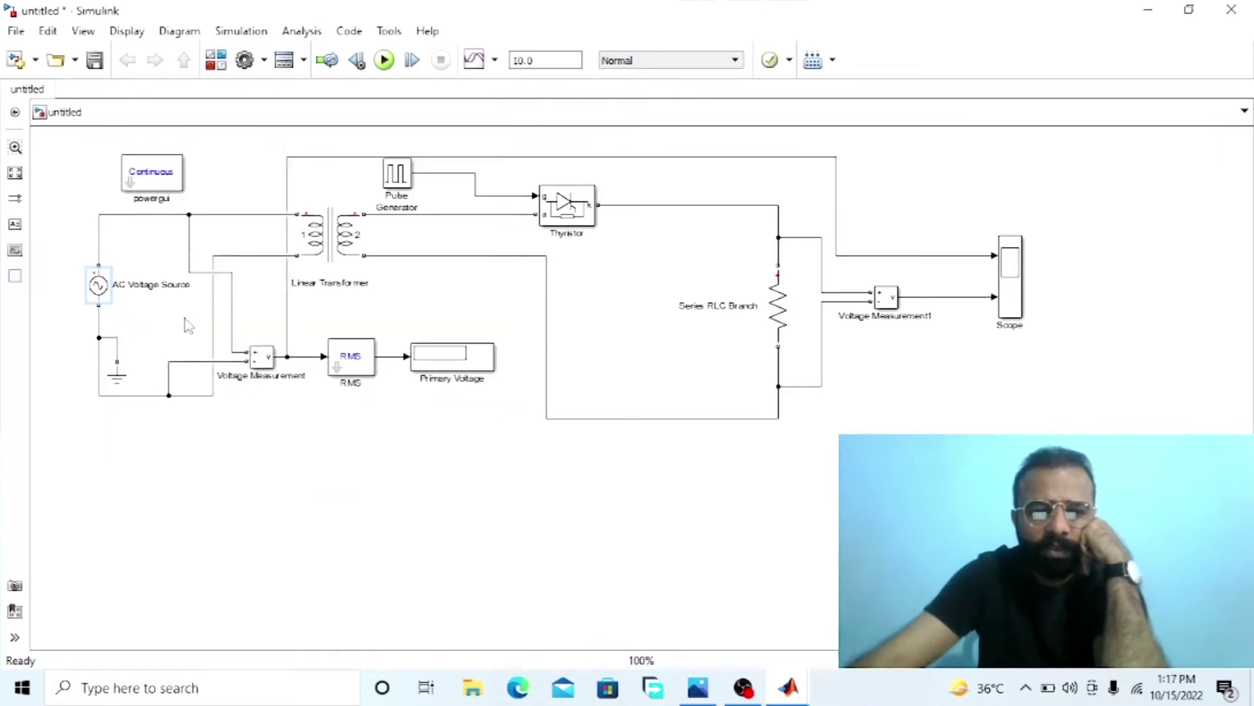
Set the RMS block's fundamental frequency to 50 Hz
double_click(358, 366)
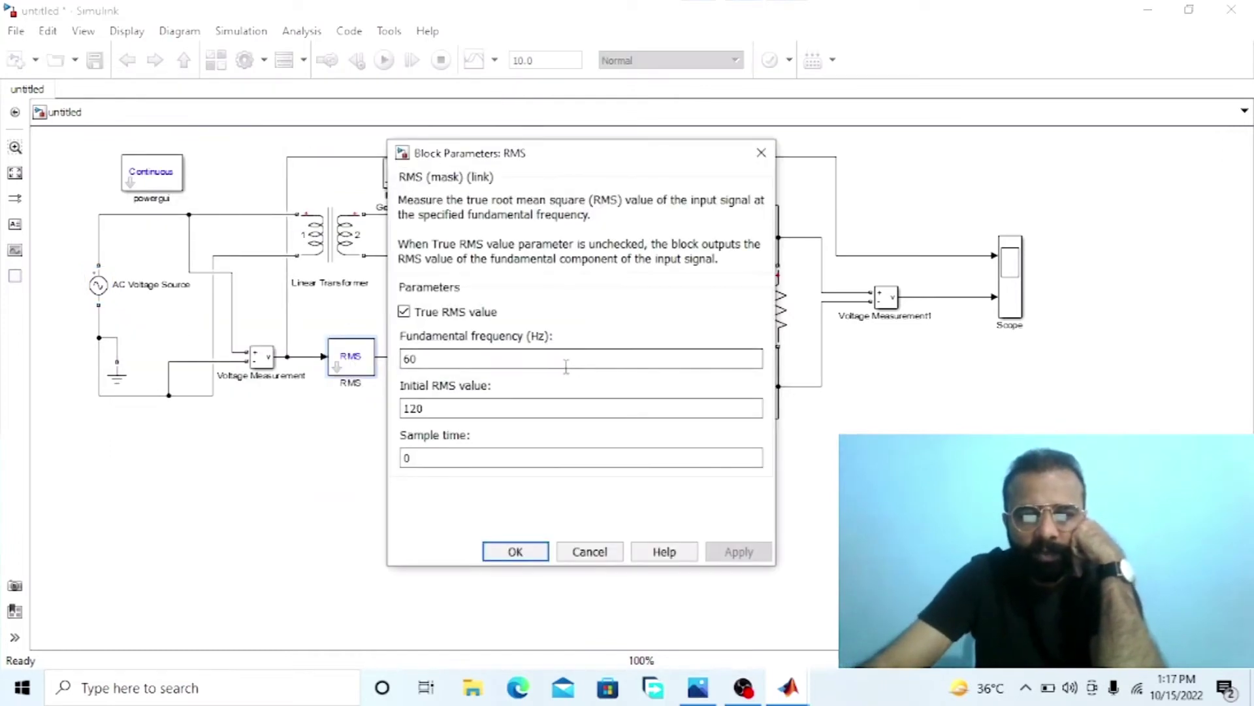
type("50")
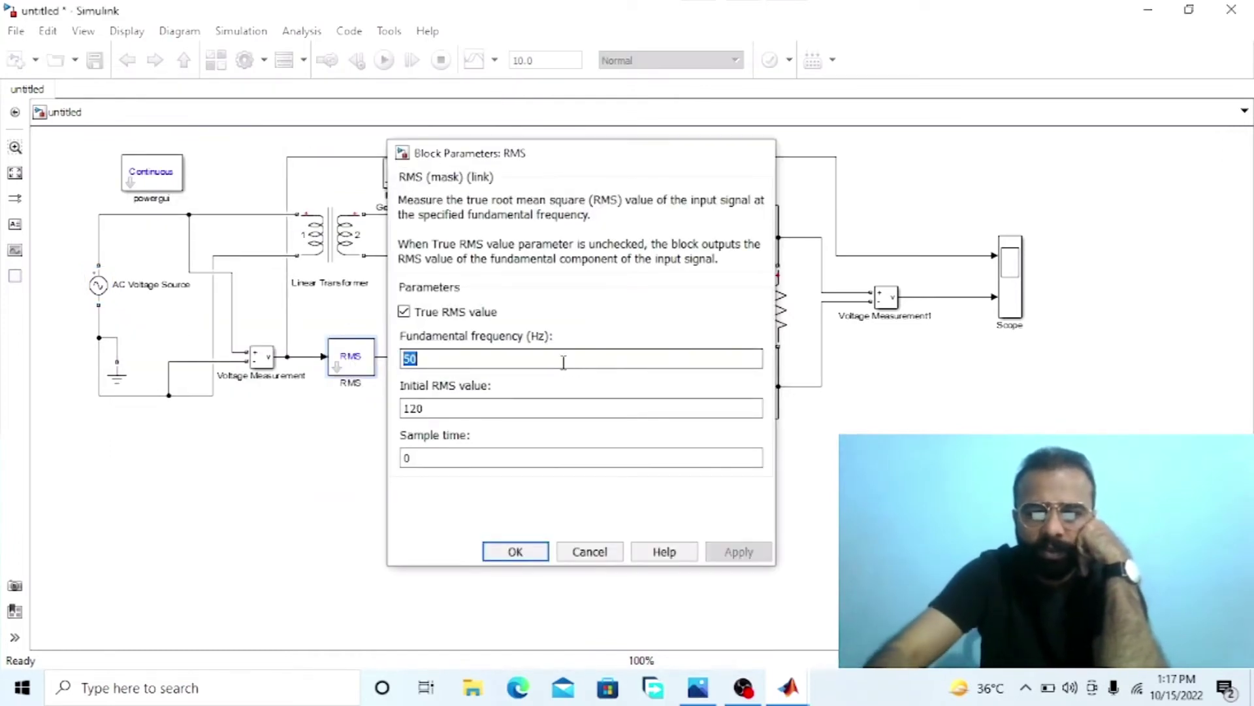
key("Return")
Set the Series RLC Branch's resistance to 100 ohms
double_click(778, 304)
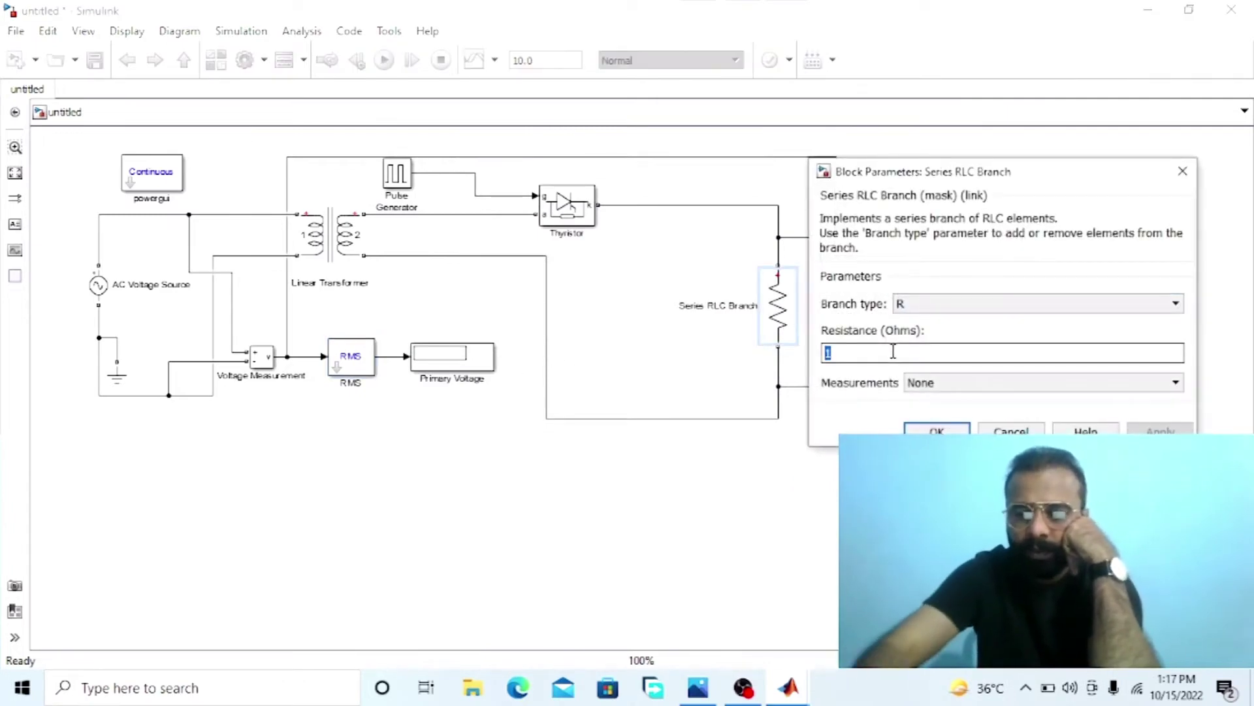
type("100")
key("Return")
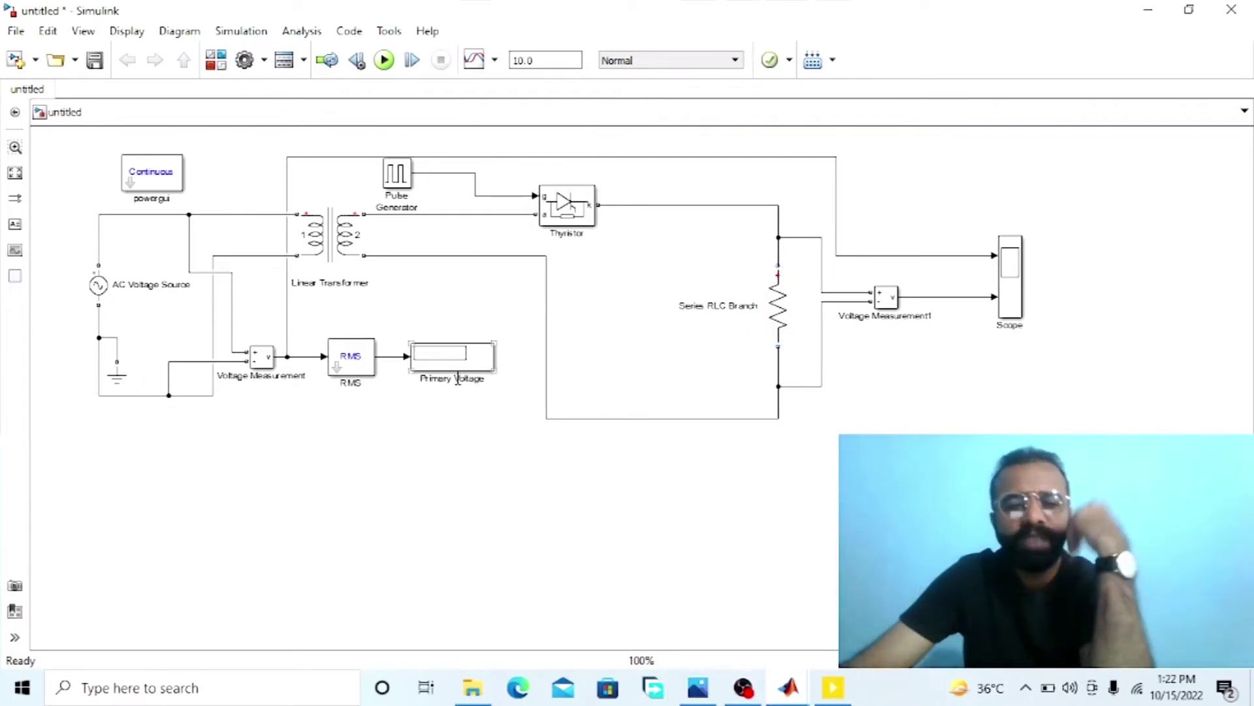
left_click(466, 313)
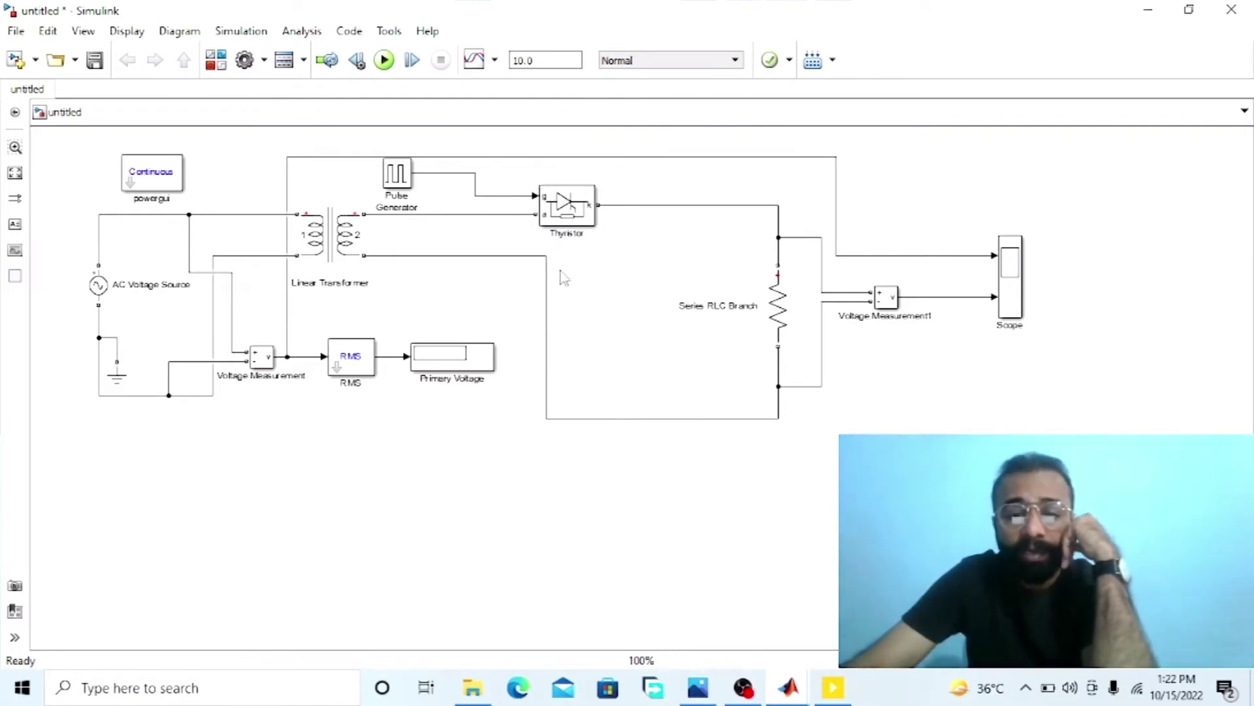
left_click(760, 300)
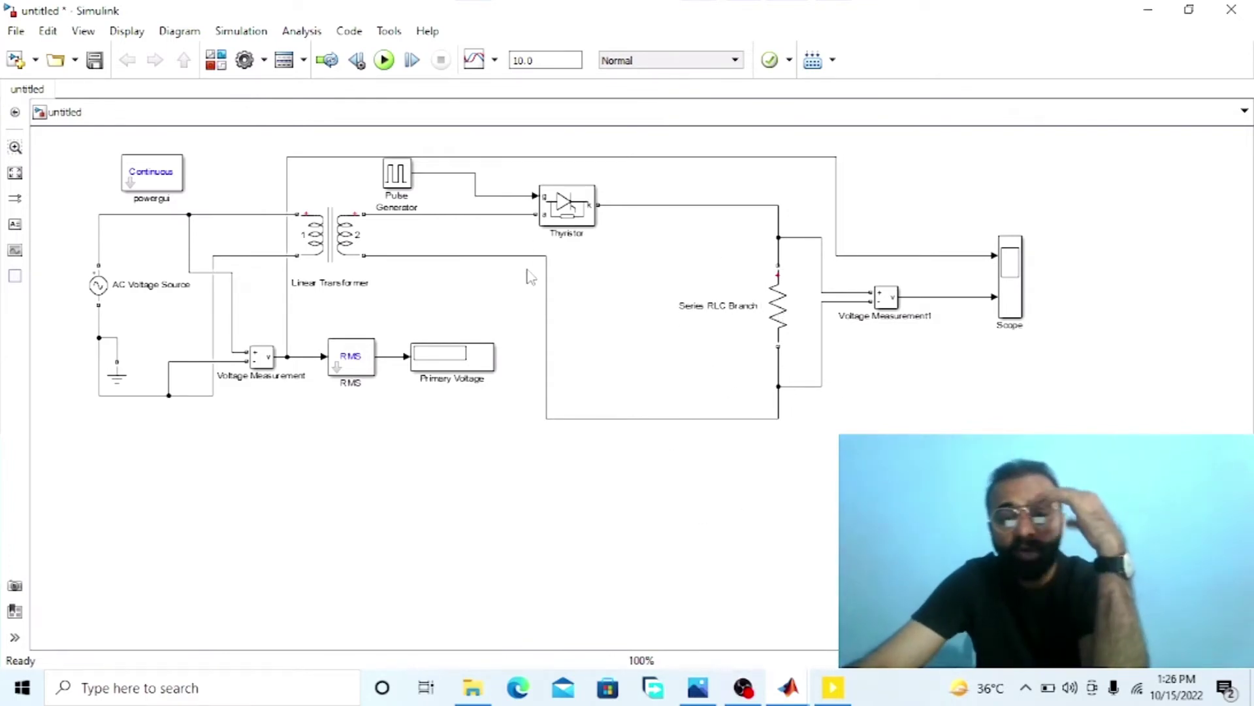
Set the Pulse Generator's period to 0.02 s and its pulse width to 1% of the period
left_click(400, 158)
double_click(397, 174)
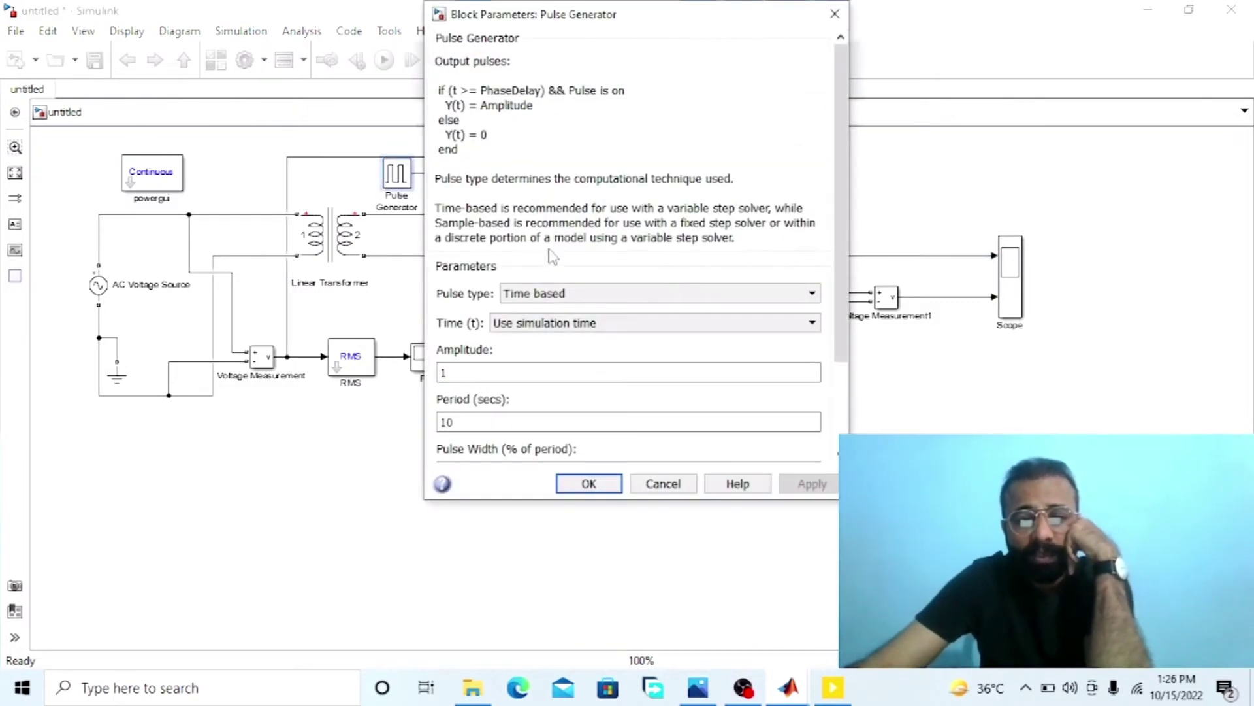
scroll(827, 399, "down", 3)
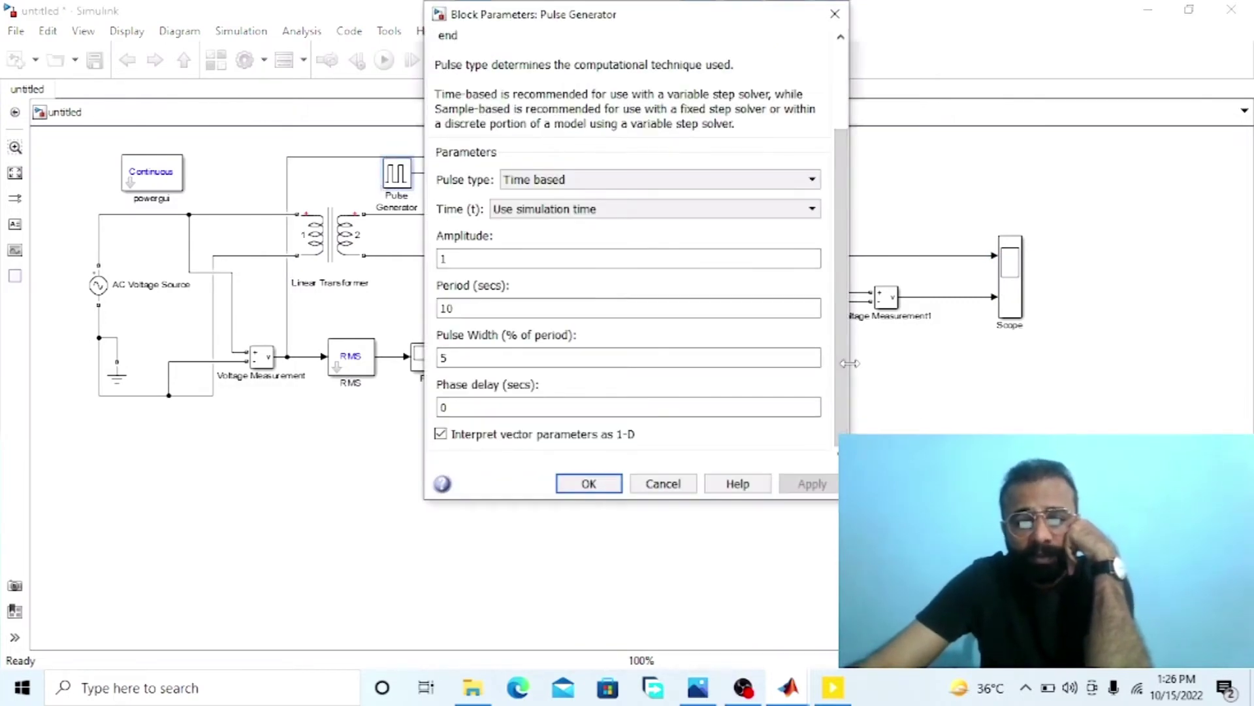
double_click(551, 308)
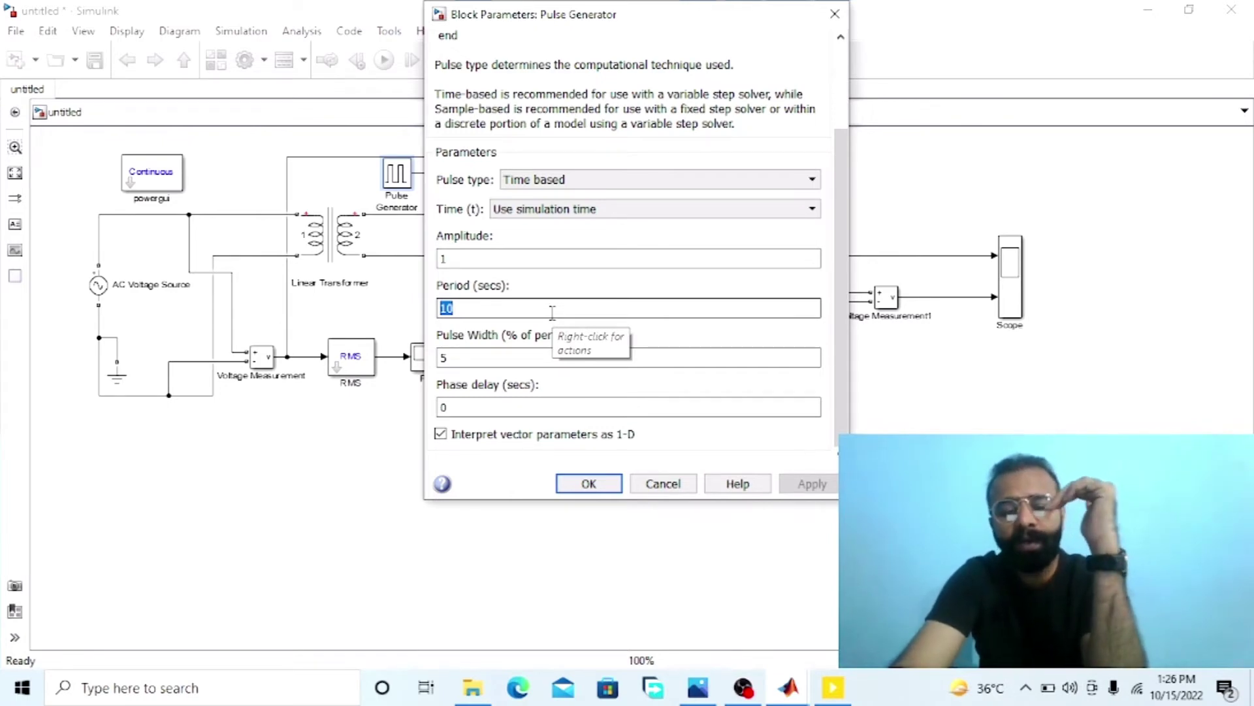
type("0.02")
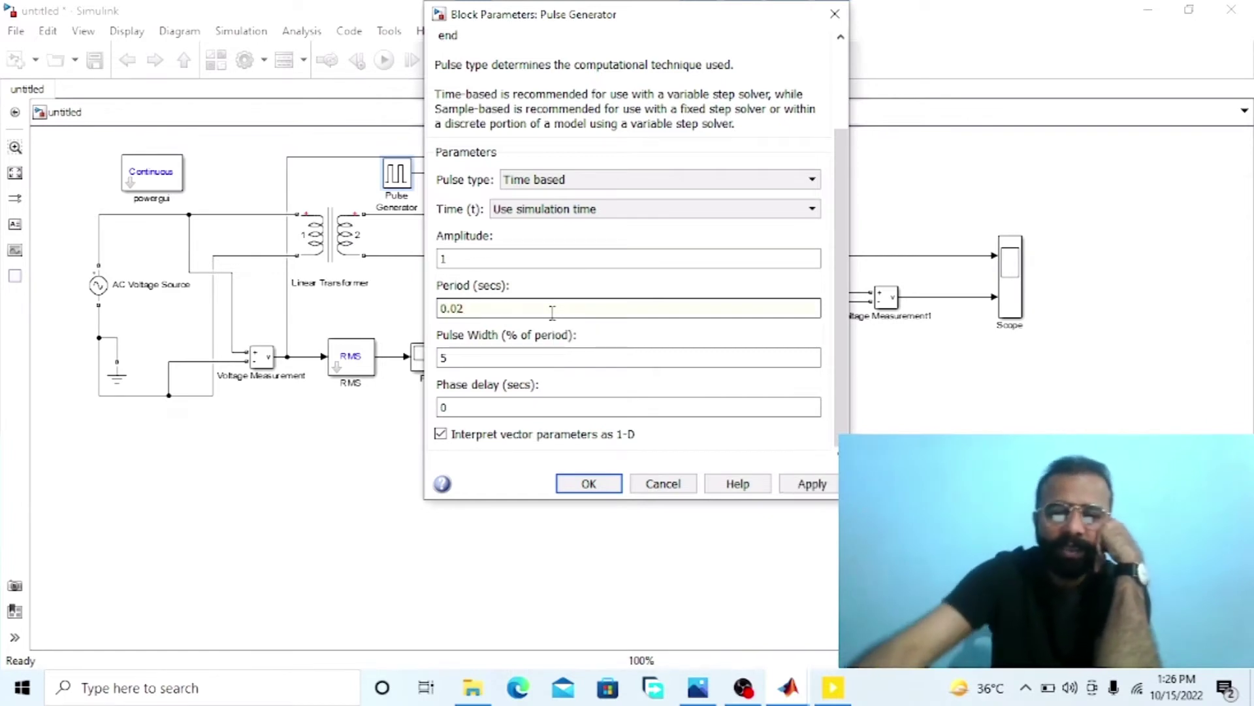
double_click(531, 350)
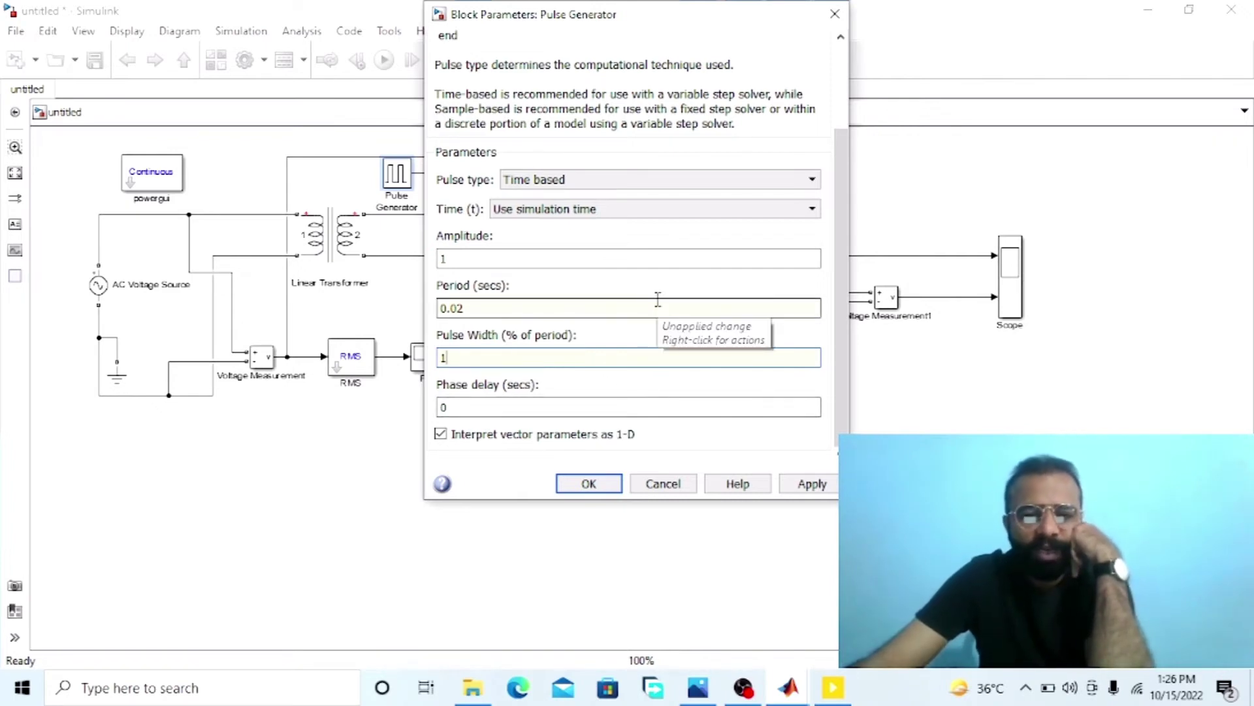
Set the Pulse Generator's phase delay to [45/360]*0.02 and apply the block parameters
double_click(632, 411)
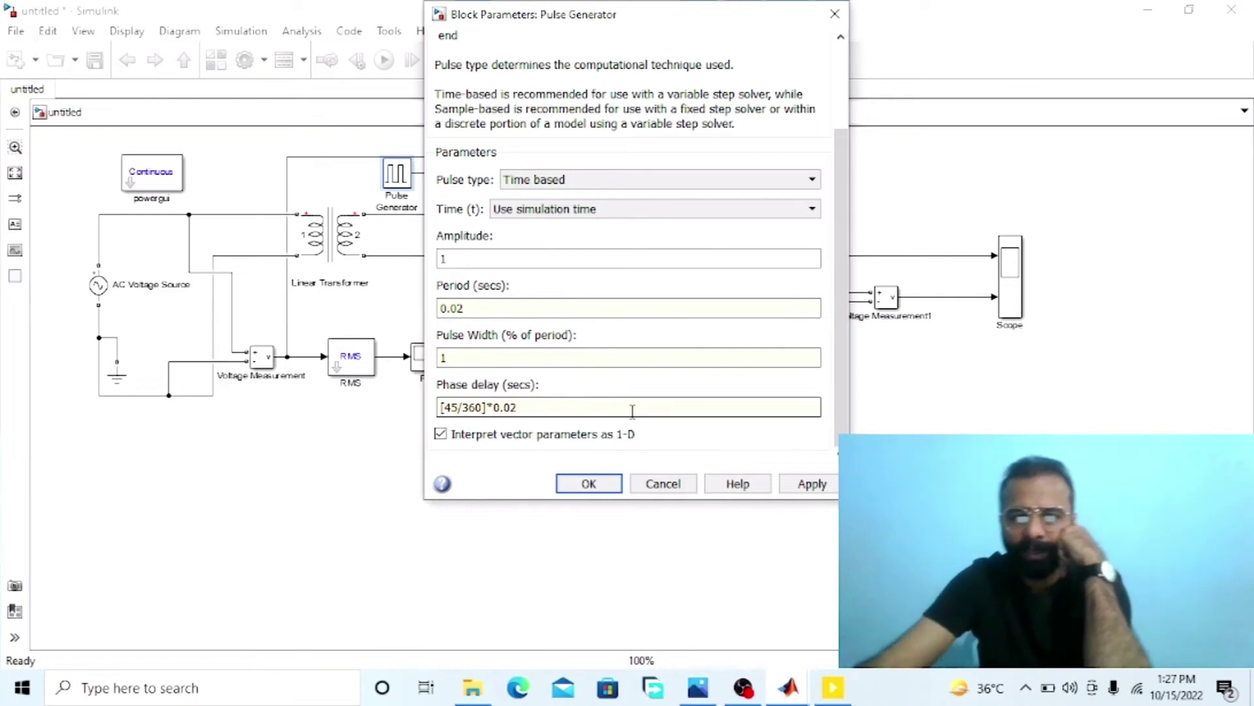
left_click(810, 483)
left_click(589, 484)
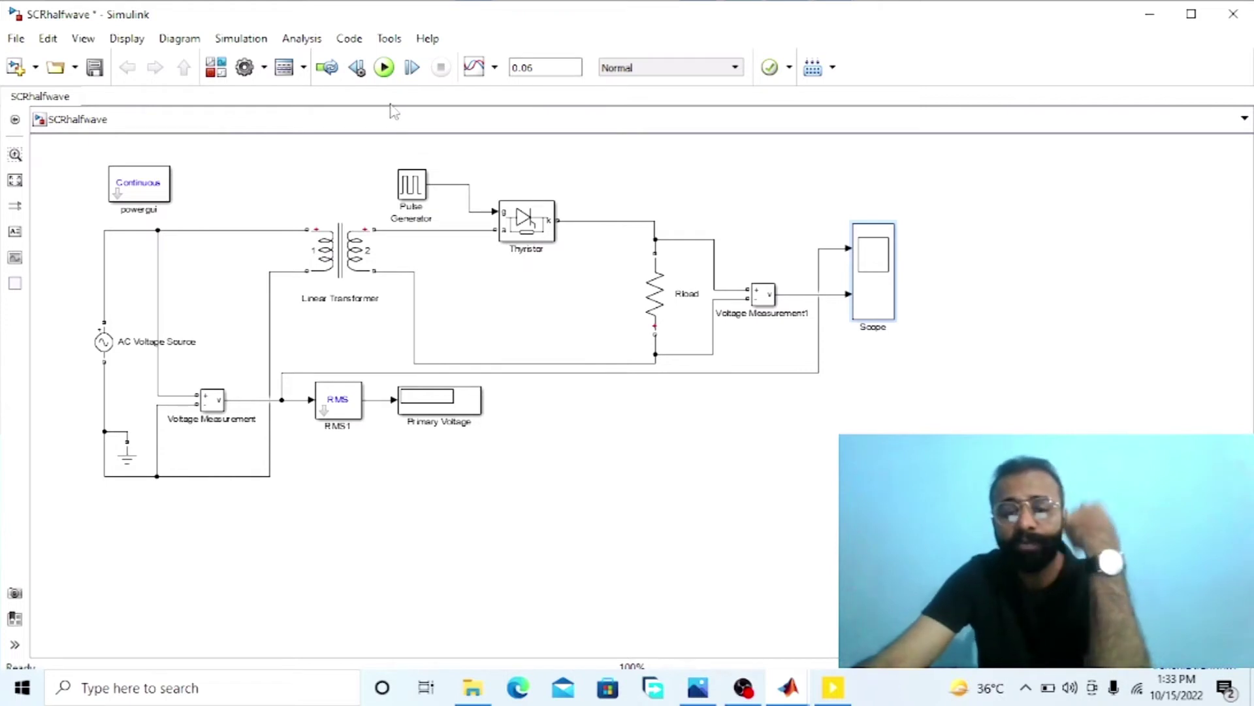
left_click(496, 206)
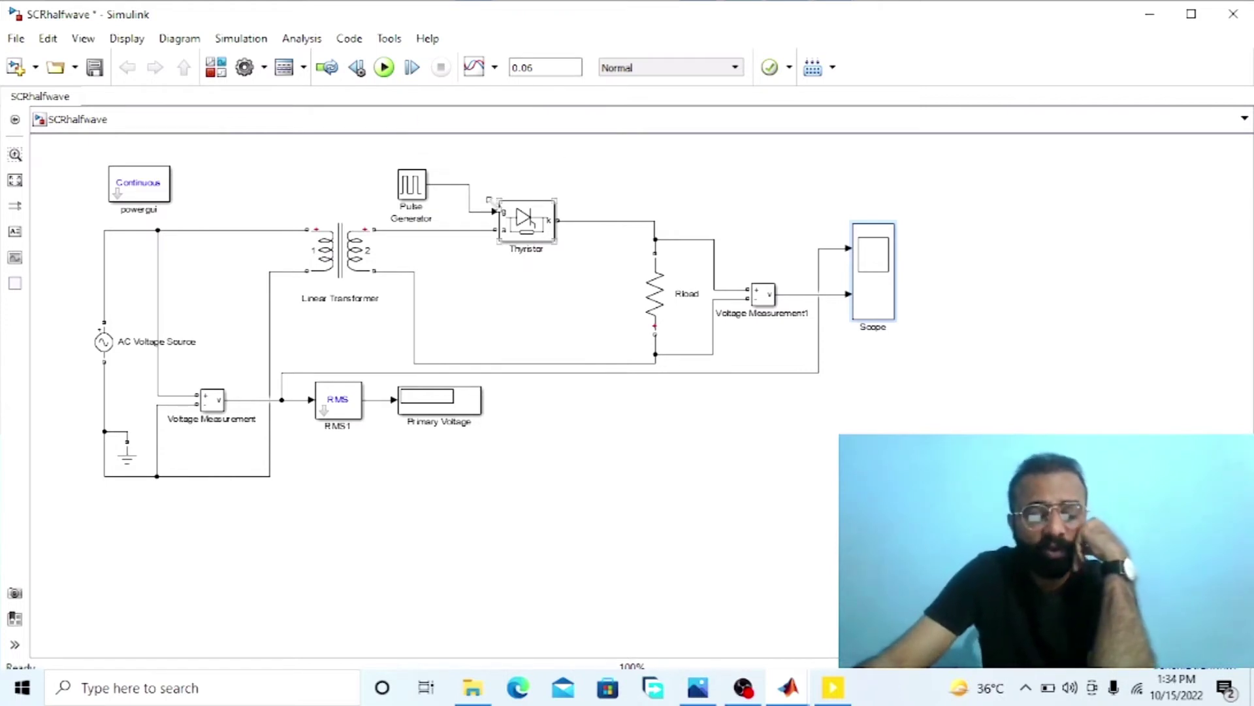
left_click(557, 193)
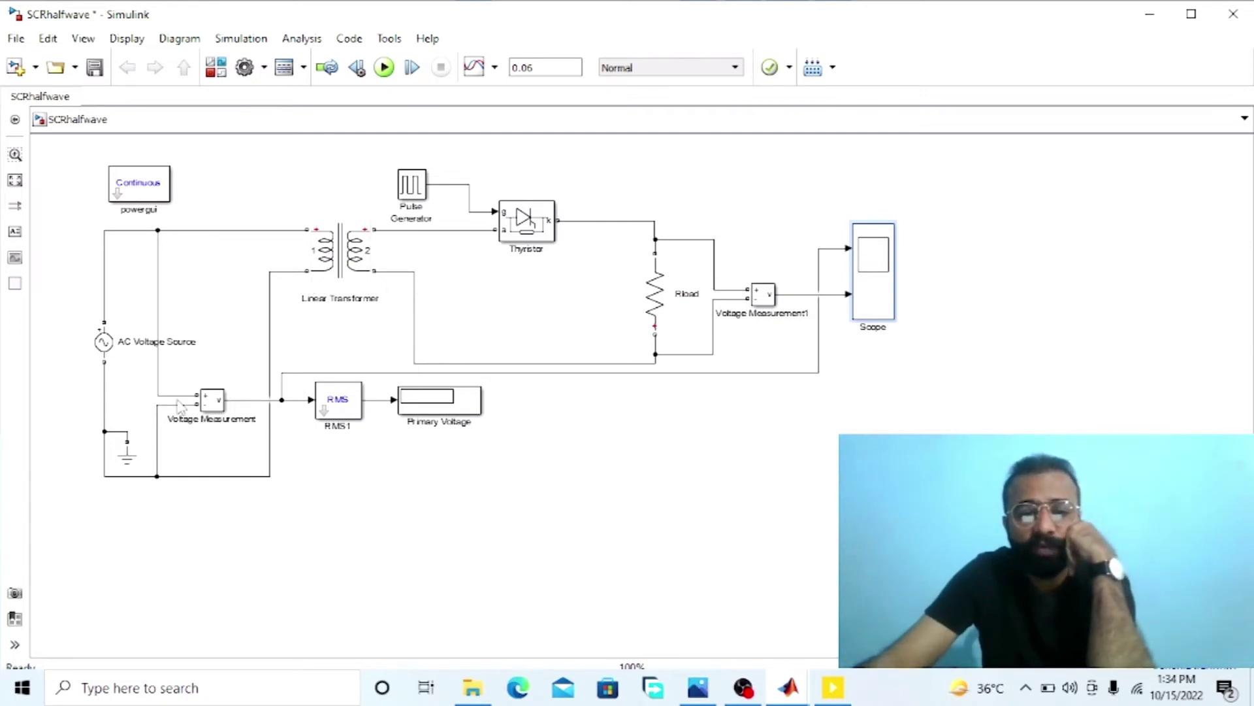
left_click(426, 204)
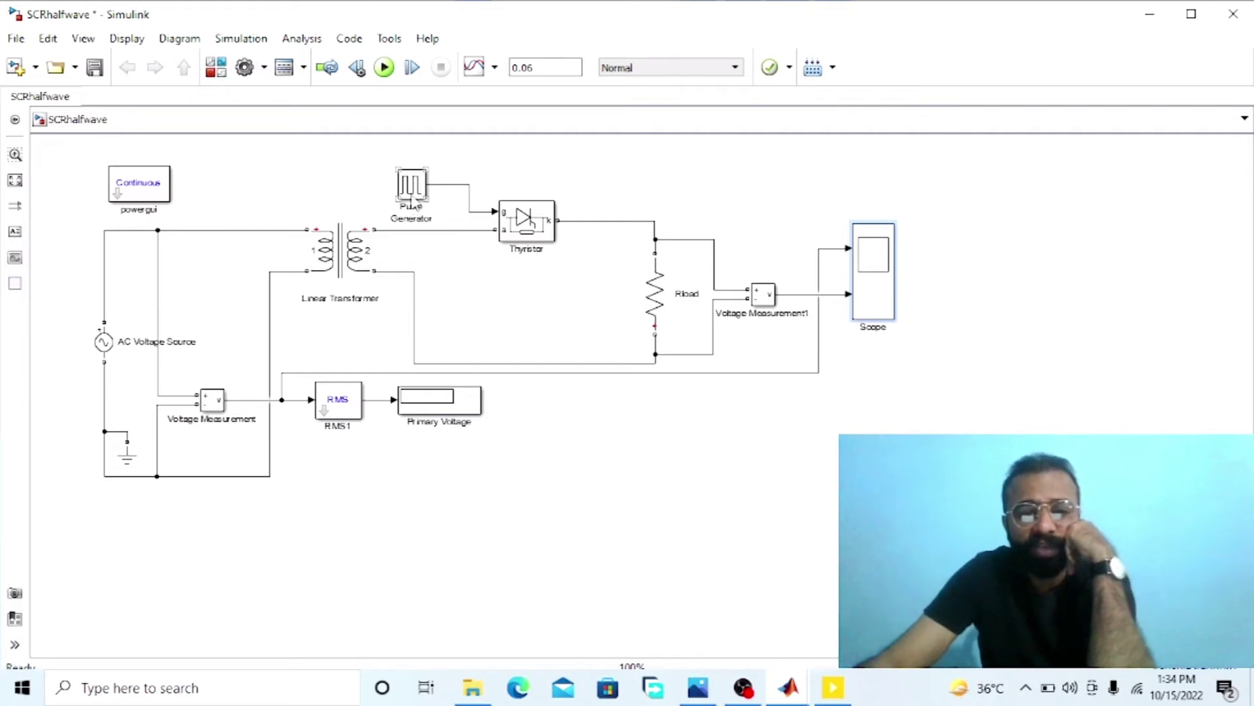
left_click(478, 268)
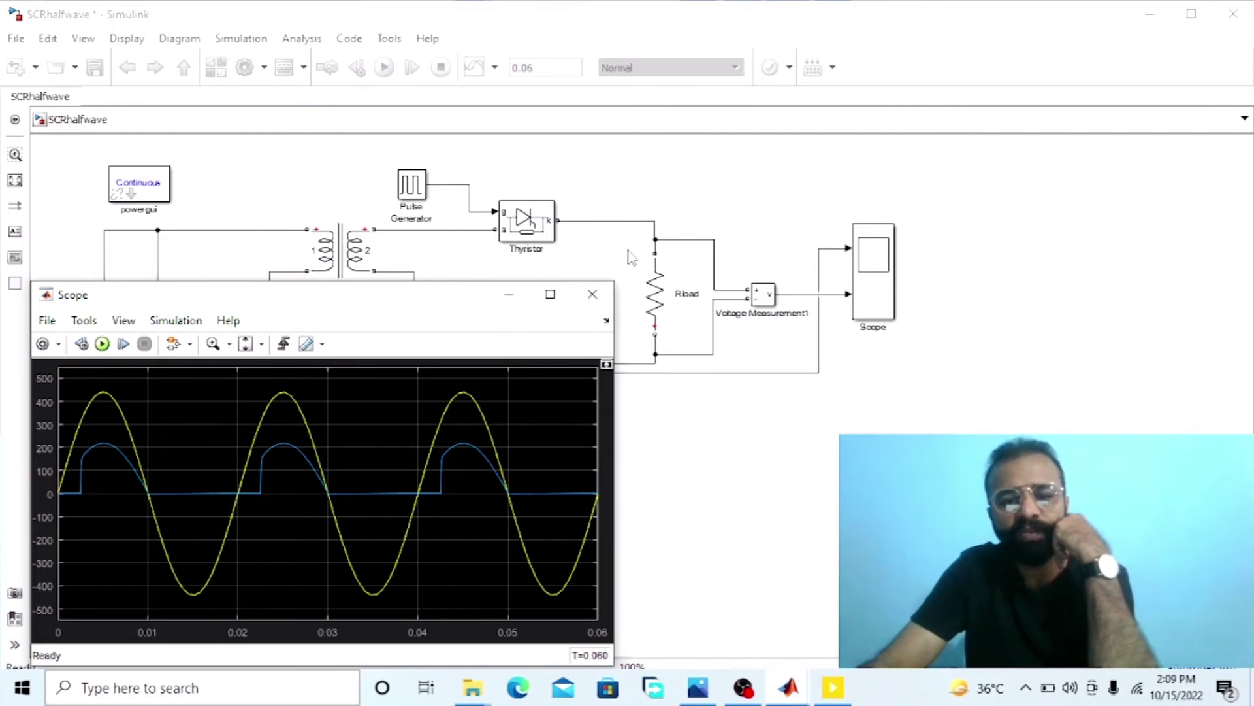
left_click(647, 289)
left_click(588, 233)
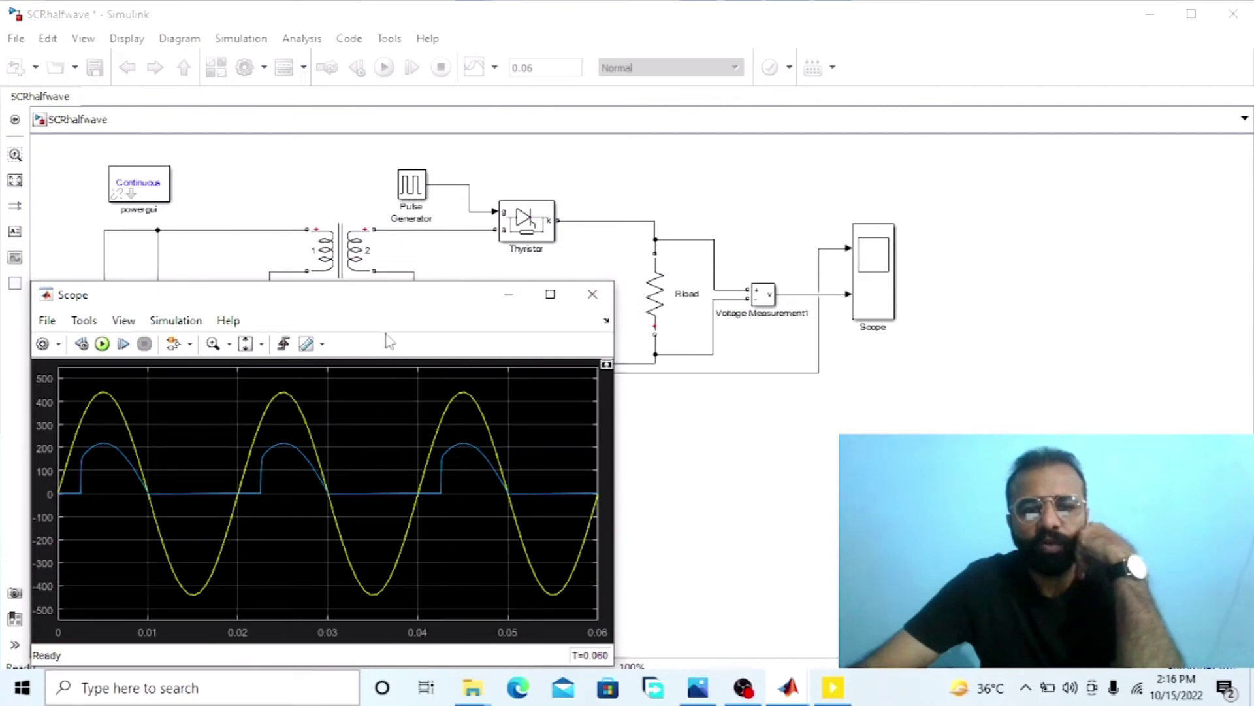
left_click(544, 222)
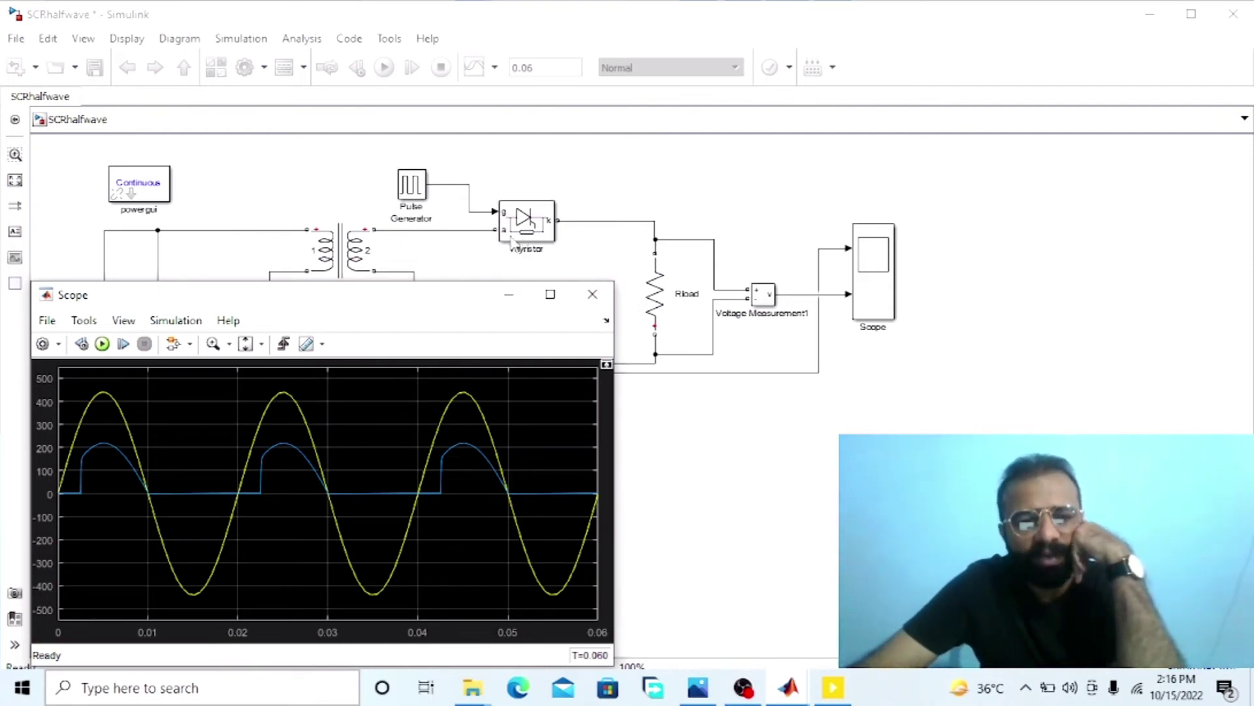
left_click(72, 464)
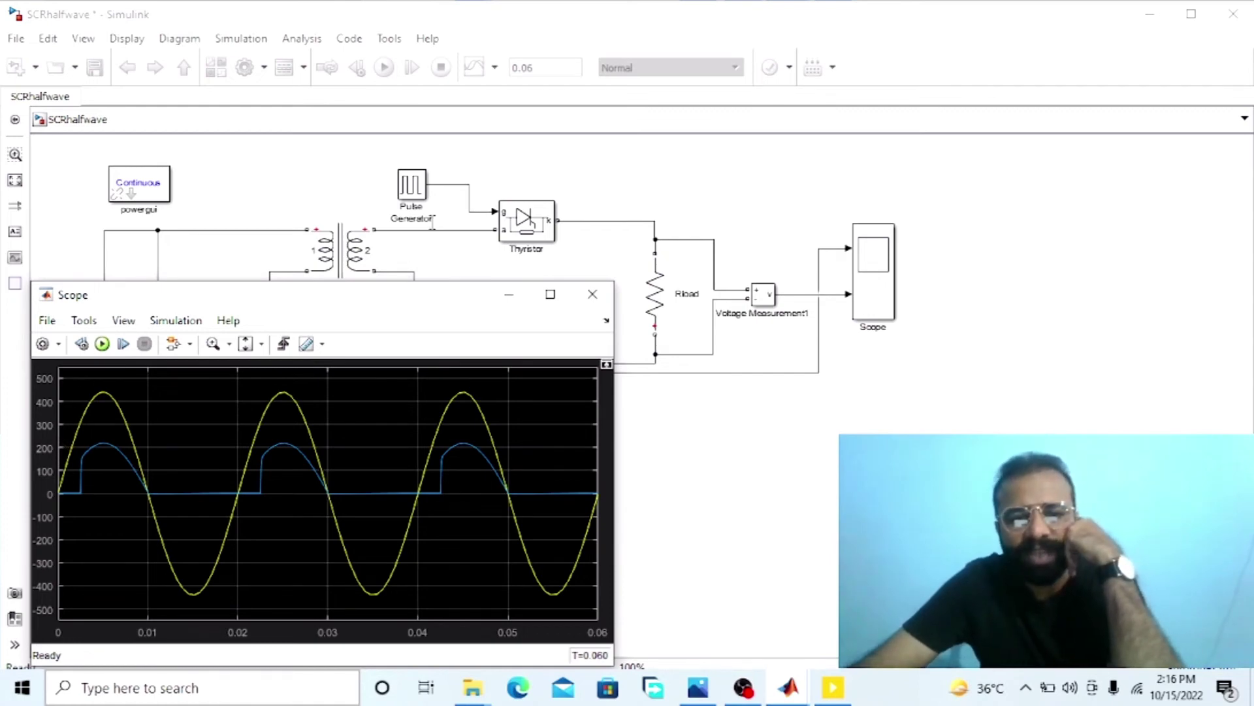
left_click(518, 224)
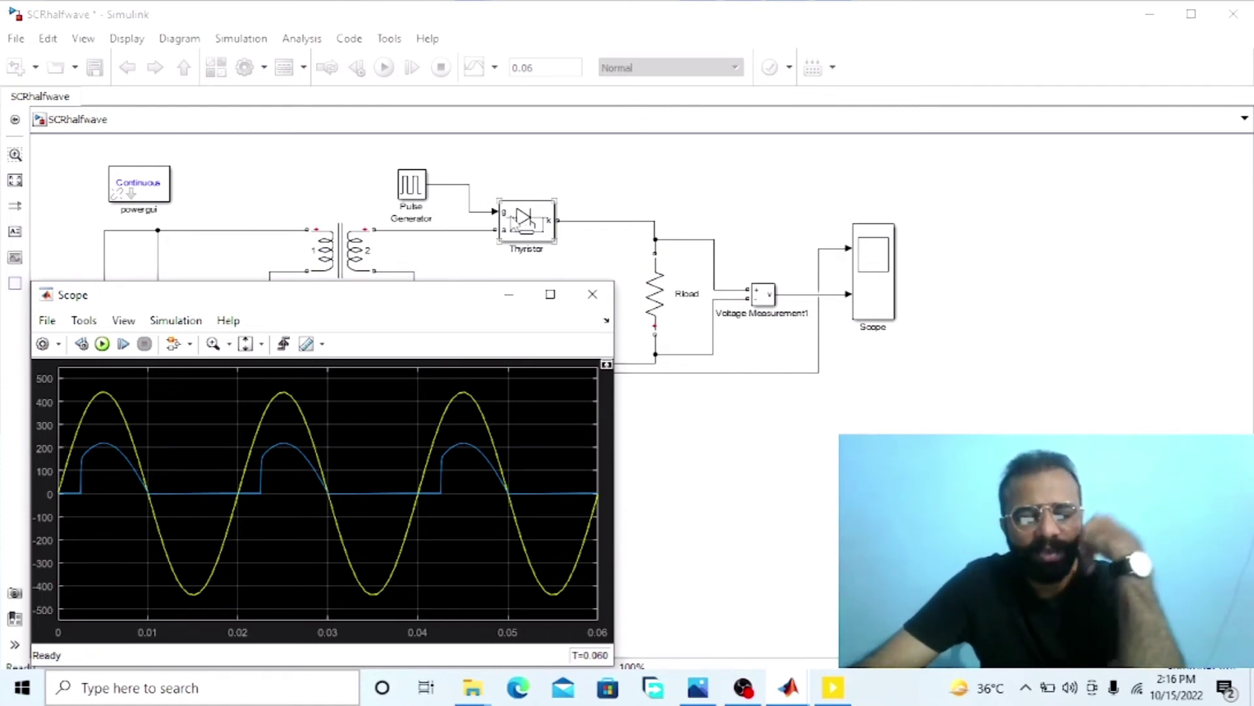
left_click(195, 450)
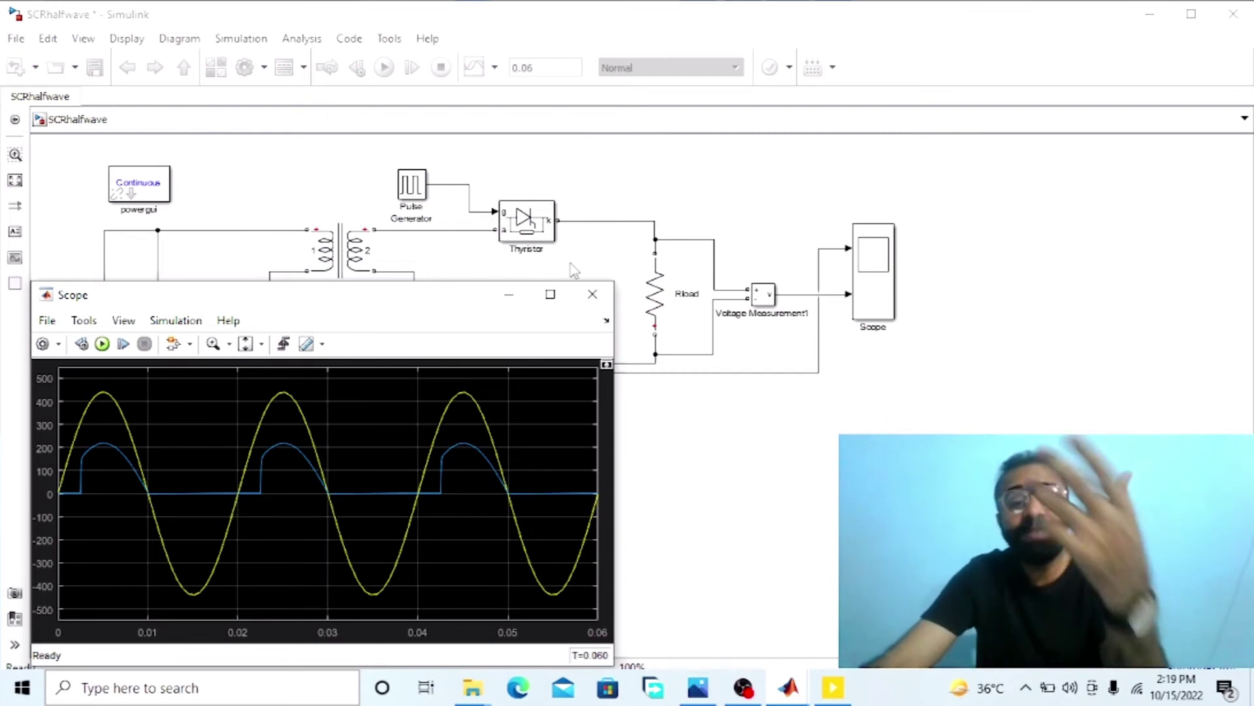
left_click(338, 237)
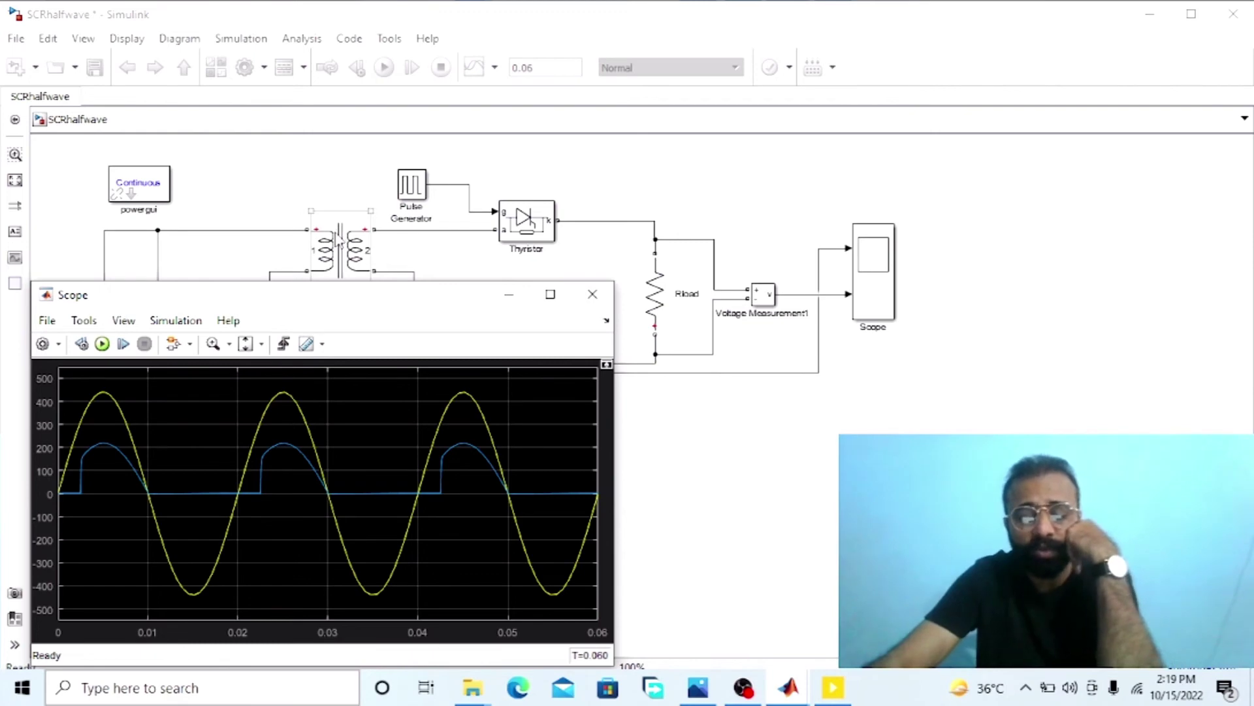
left_click(196, 222)
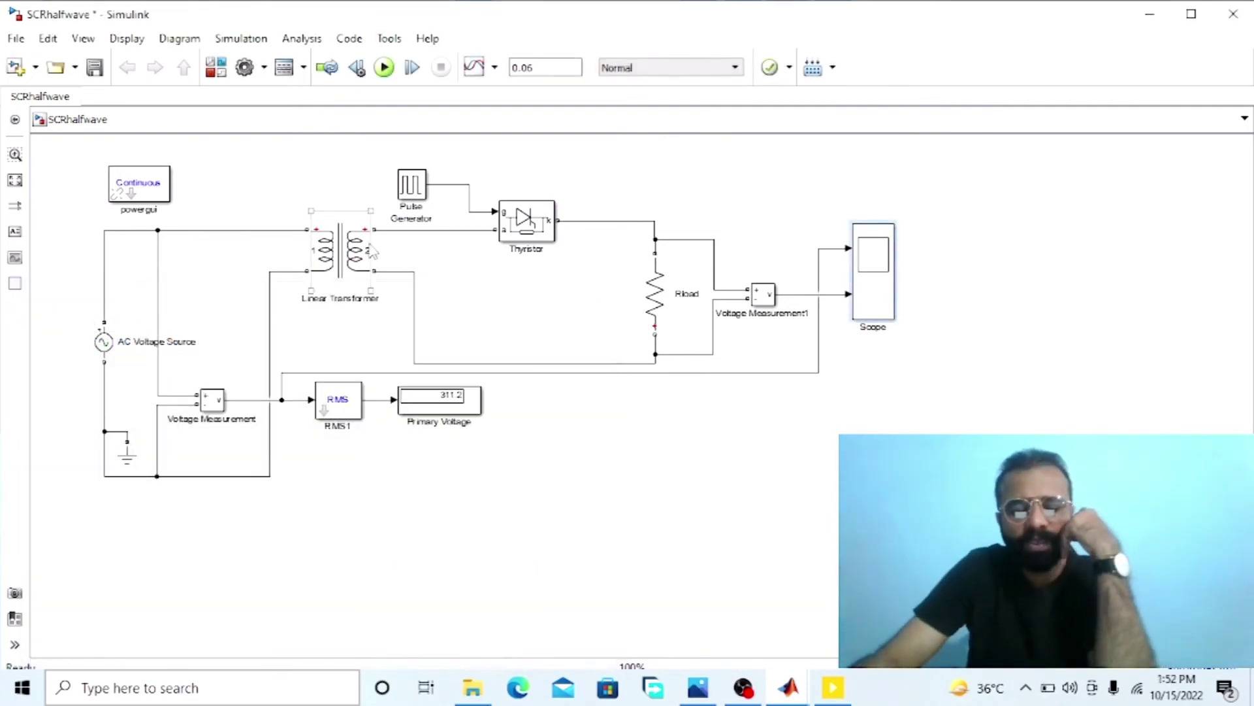
left_click(470, 241)
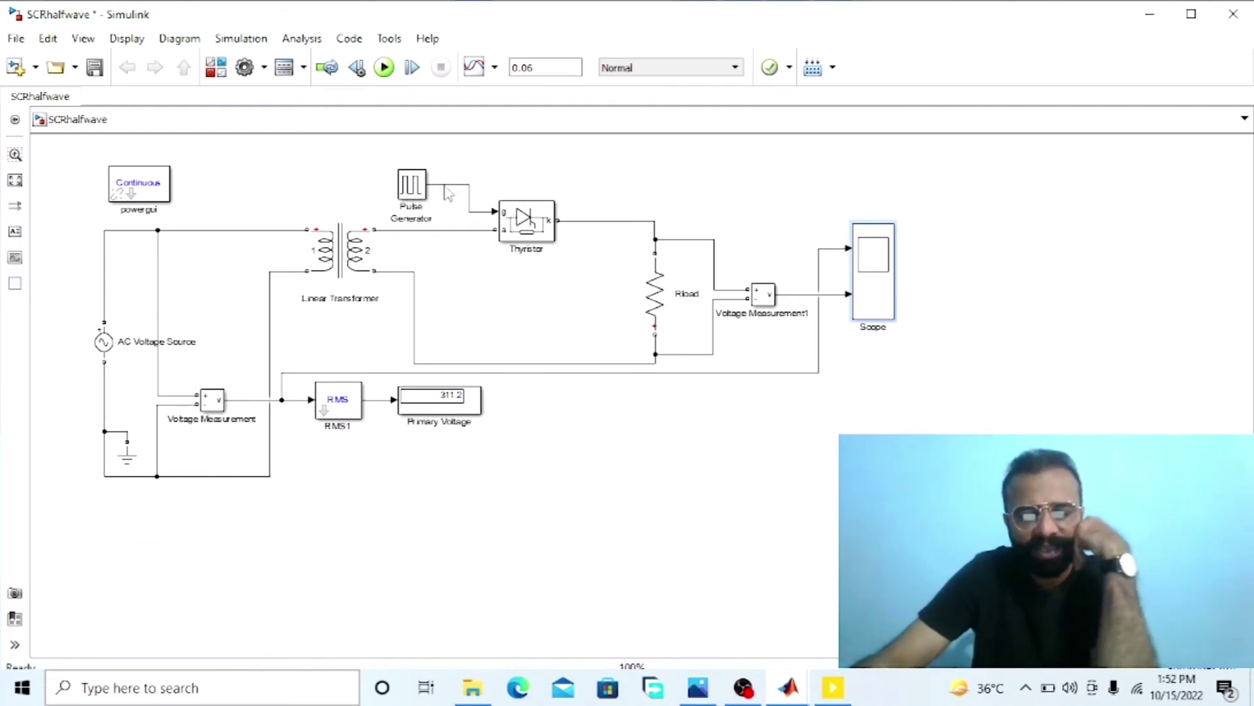
left_click(519, 236)
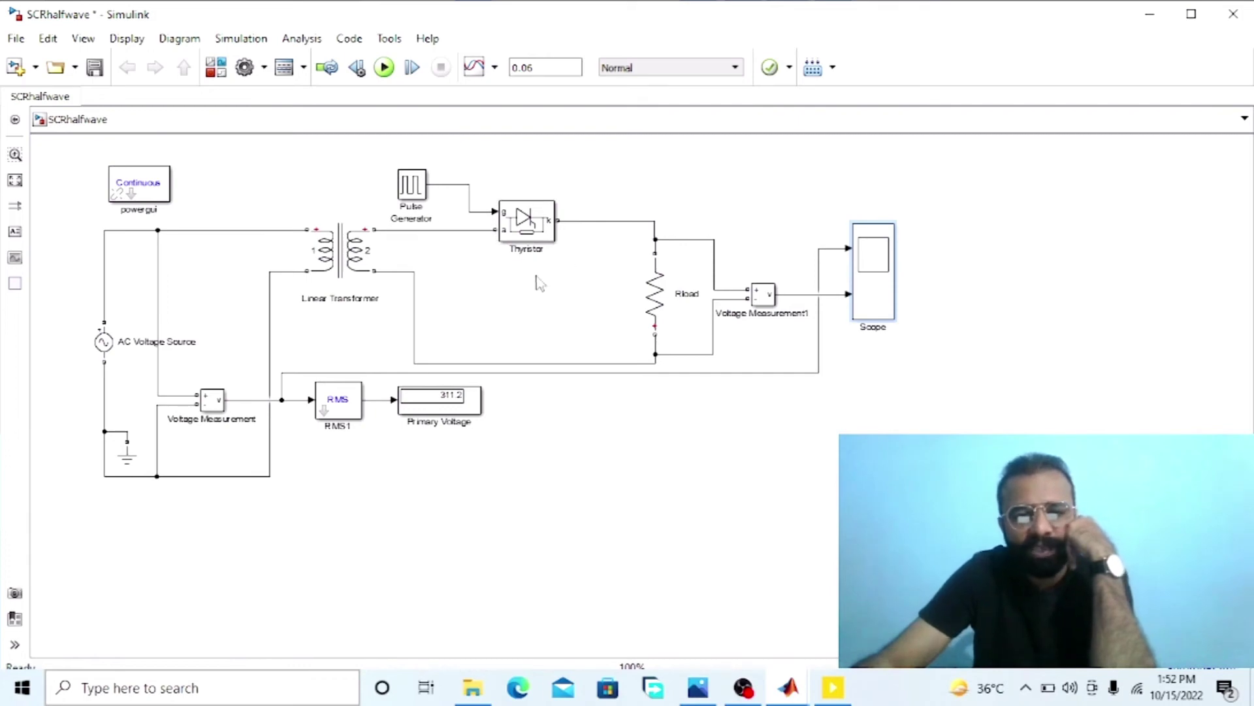
left_click(458, 238)
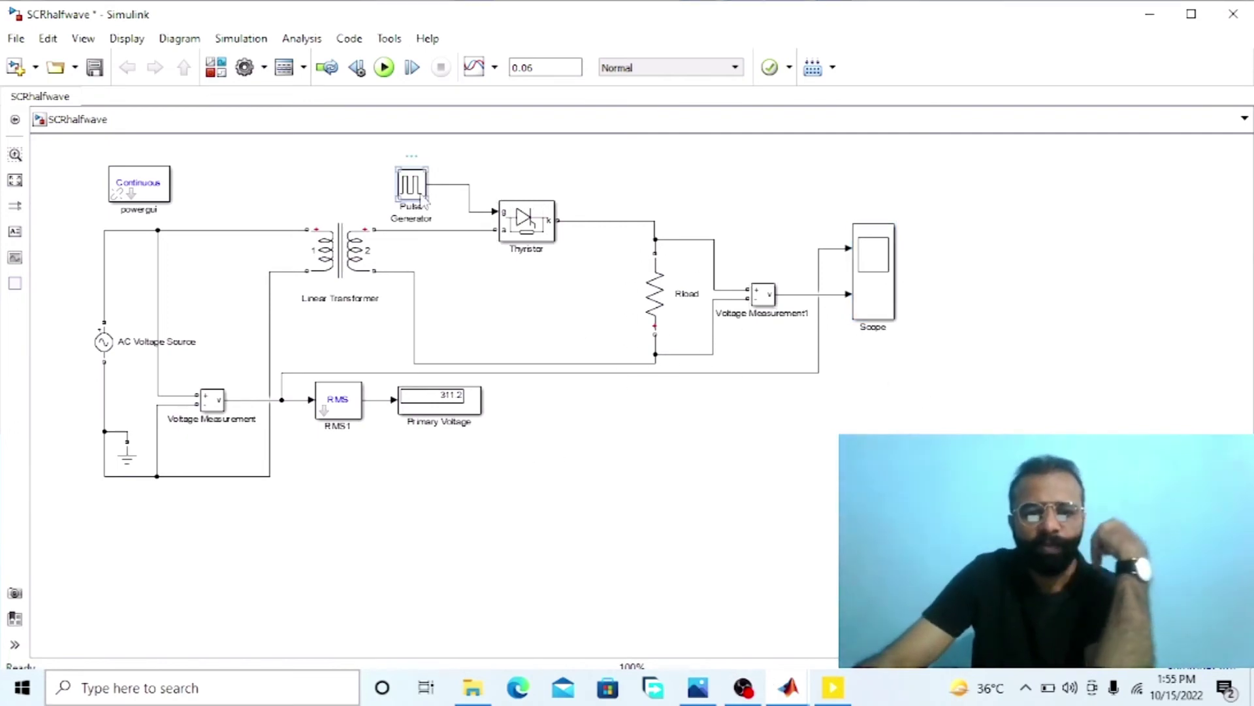
Set the Pulse Generator's phase delay to [90/360]*0.02 for a 90° firing angle and apply the block parameters
double_click(419, 195)
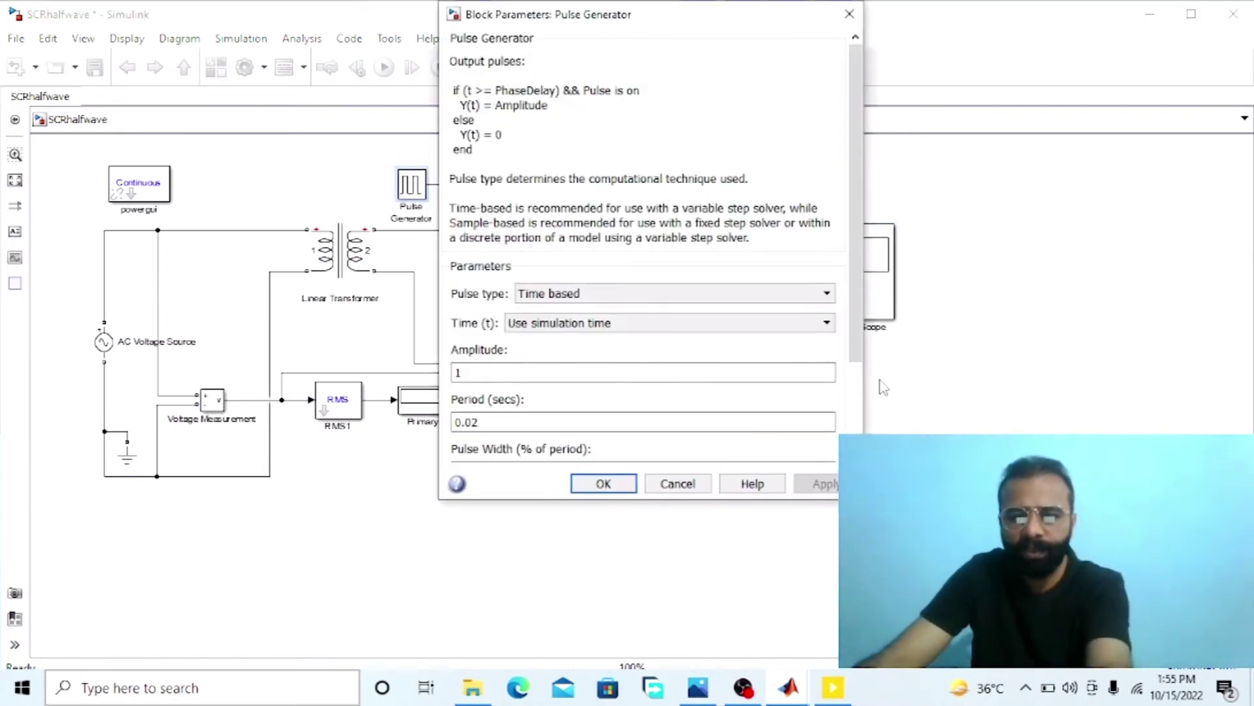
scroll(858, 398, "down", 3)
triple_click(468, 406)
left_click(469, 406)
key("BackSpace")
key("BackSpace")
type("90")
left_click(825, 483)
left_click(601, 484)
left_click(661, 548)
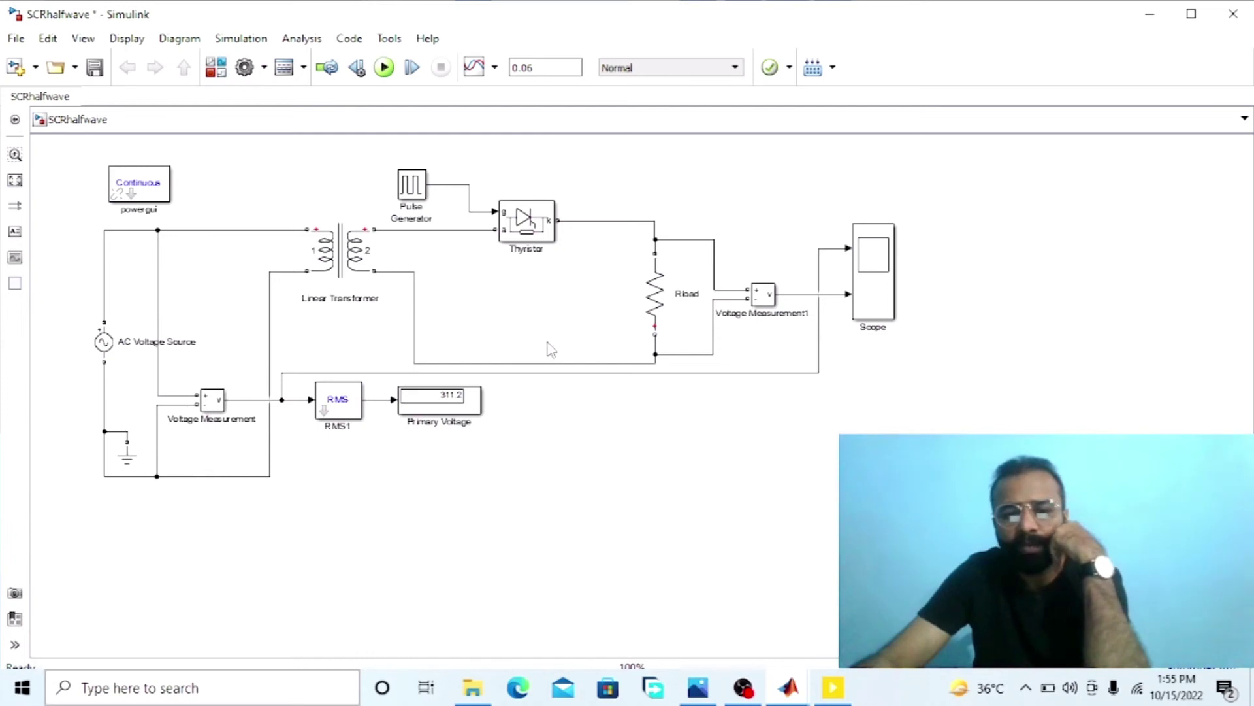
Run the simulation and view the source and load voltage waveforms in the Scope
left_click(384, 68)
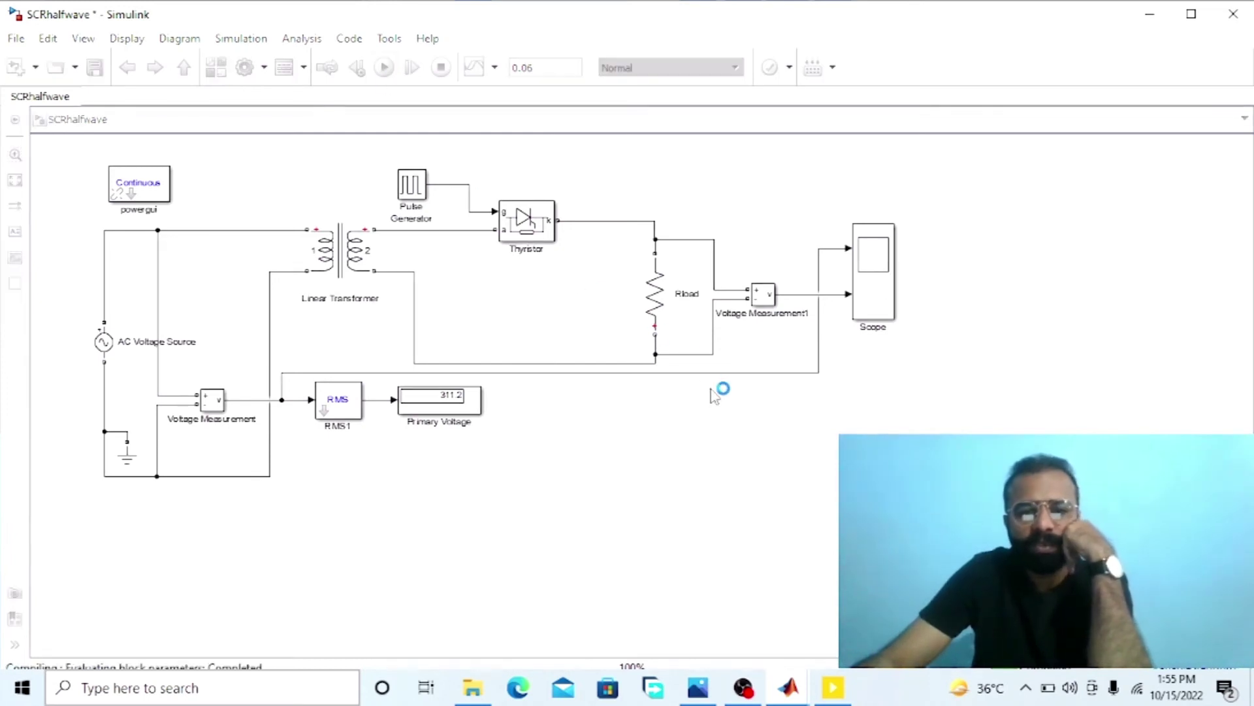
double_click(891, 307)
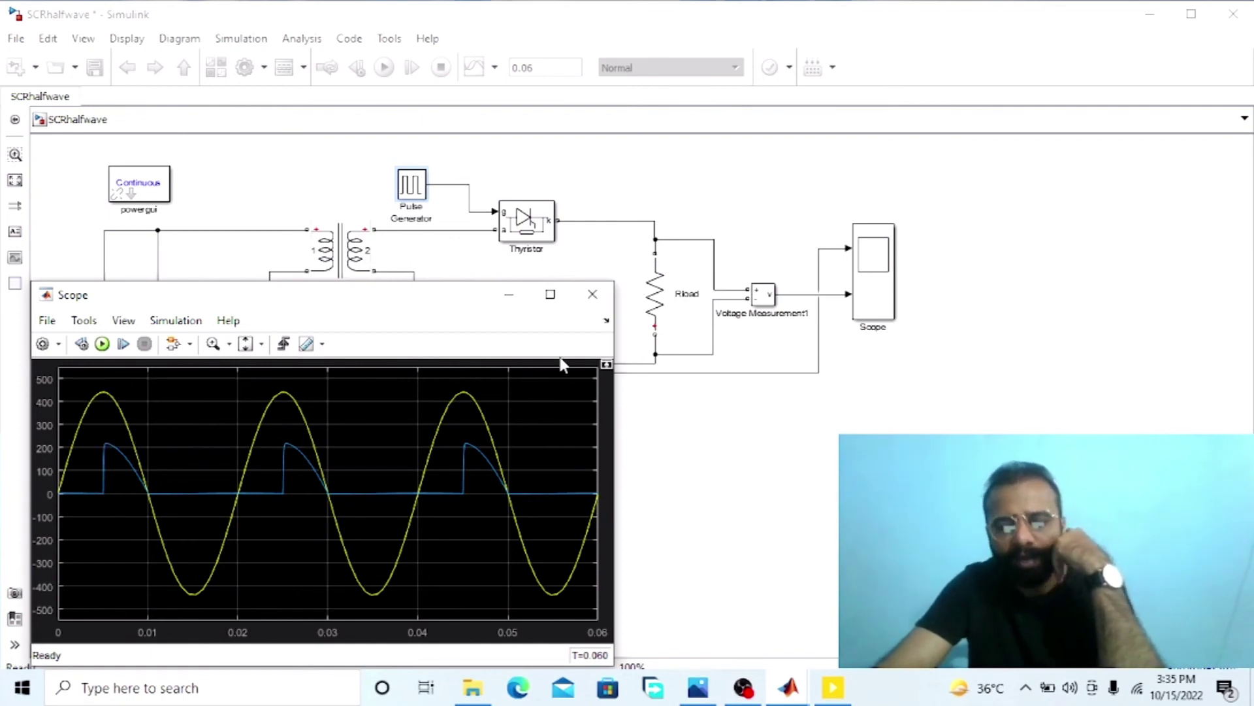
left_click(641, 302)
left_click(647, 418)
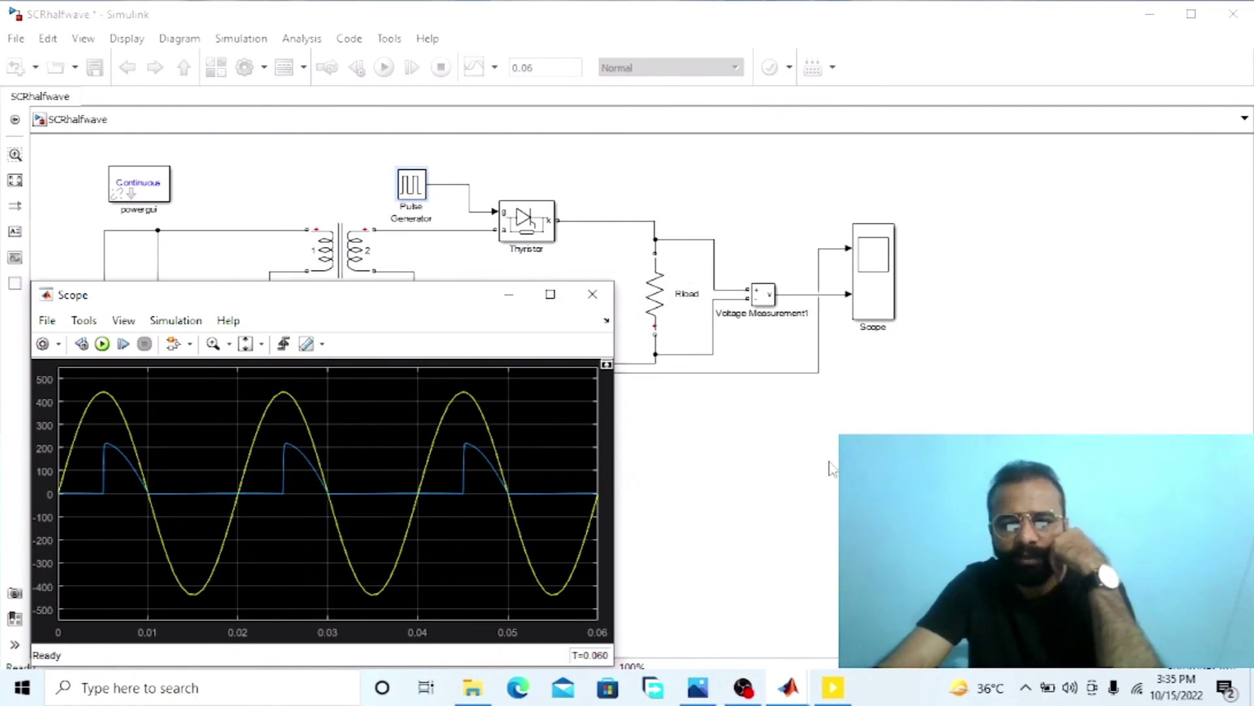